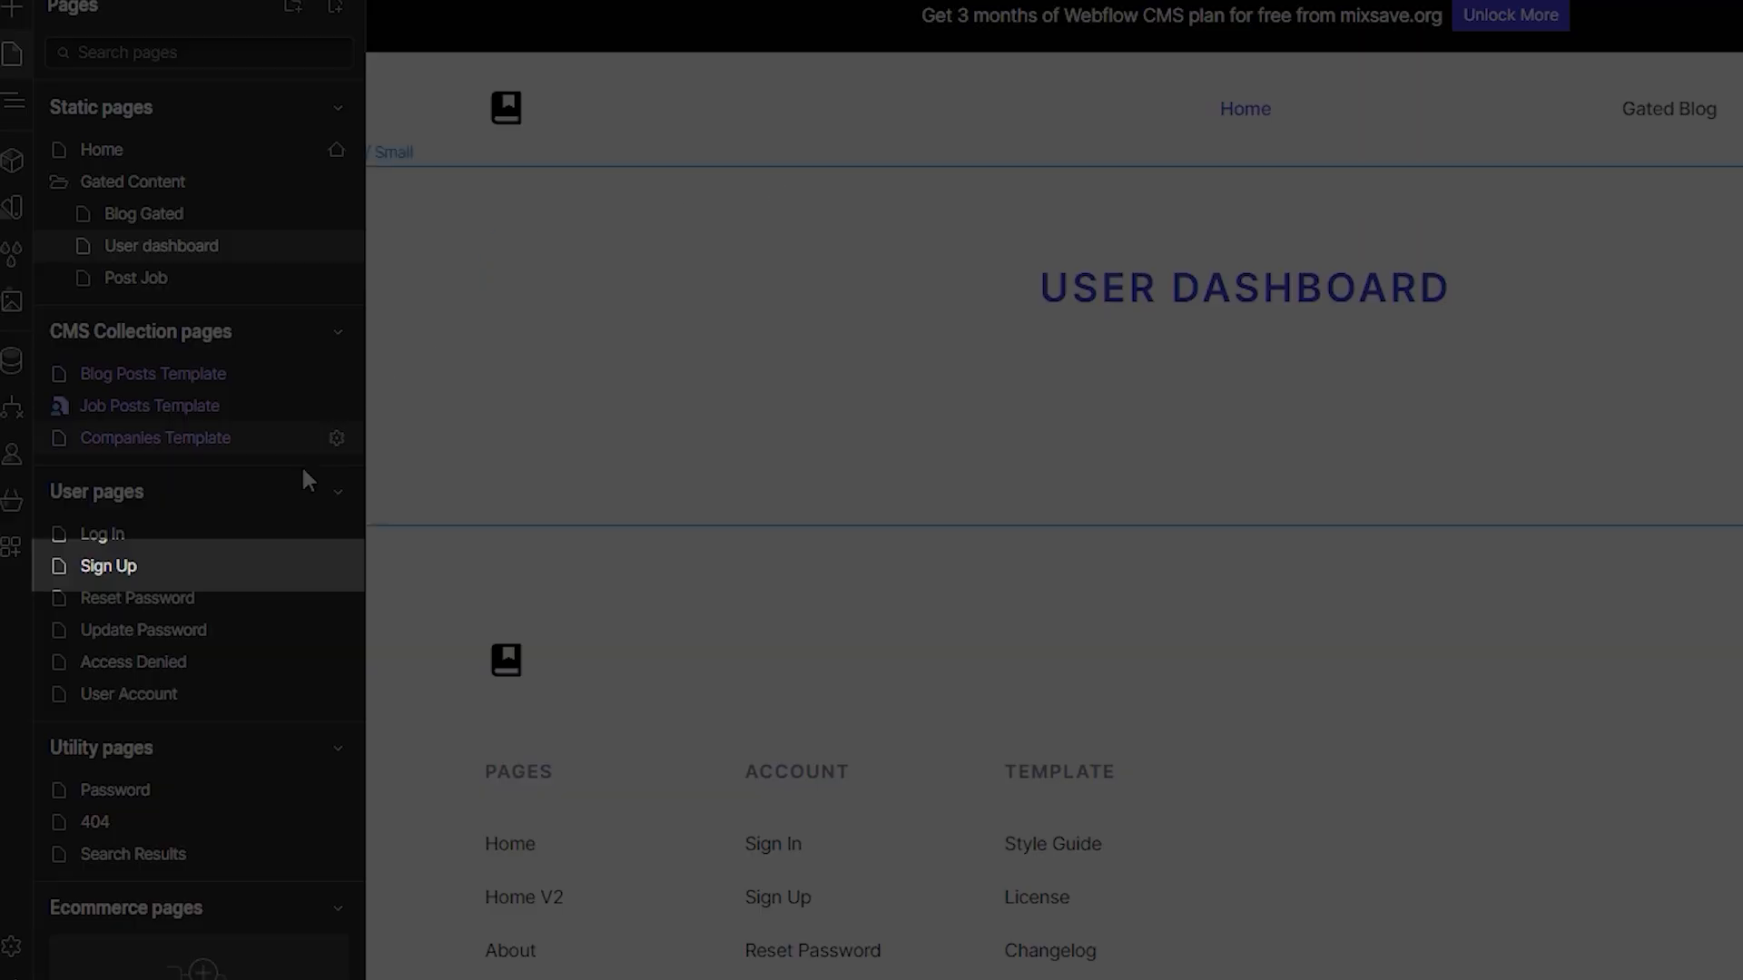
- On the Sign Up page, give the signup form block the custom attribute data-ms-form with the value signup
left_click(131, 547)
left_click(102, 241)
left_click(164, 242)
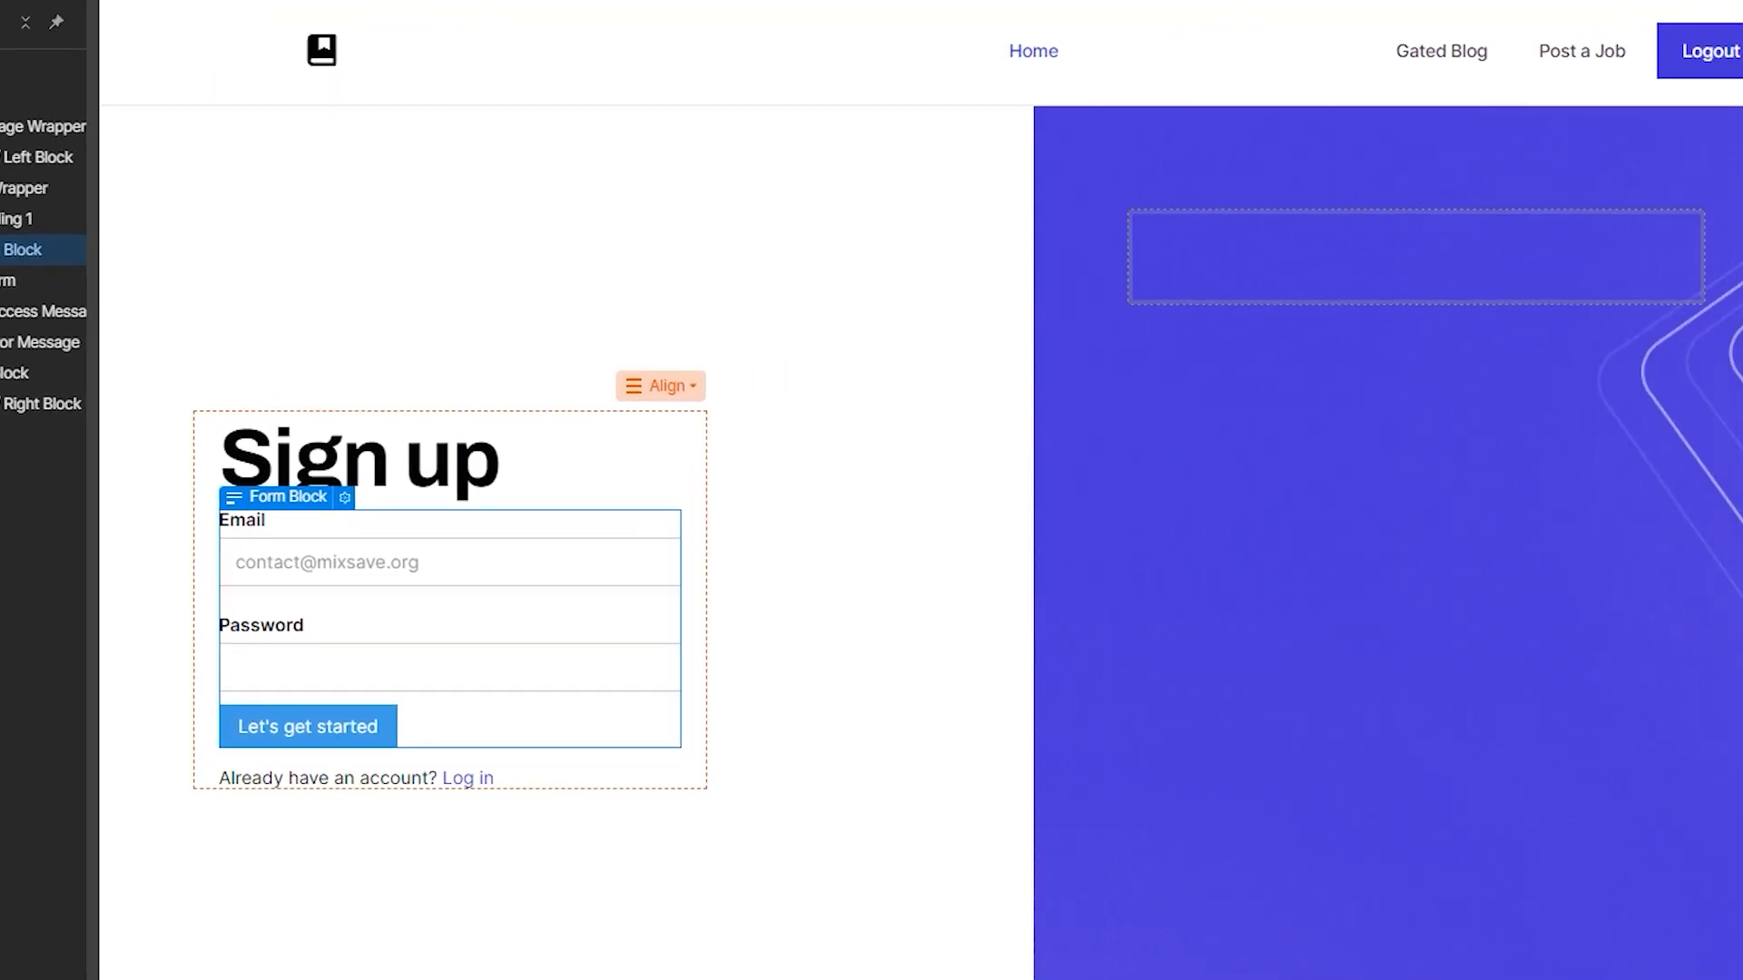
left_click(1551, 84)
left_click(1730, 714)
type("data-ms-form")
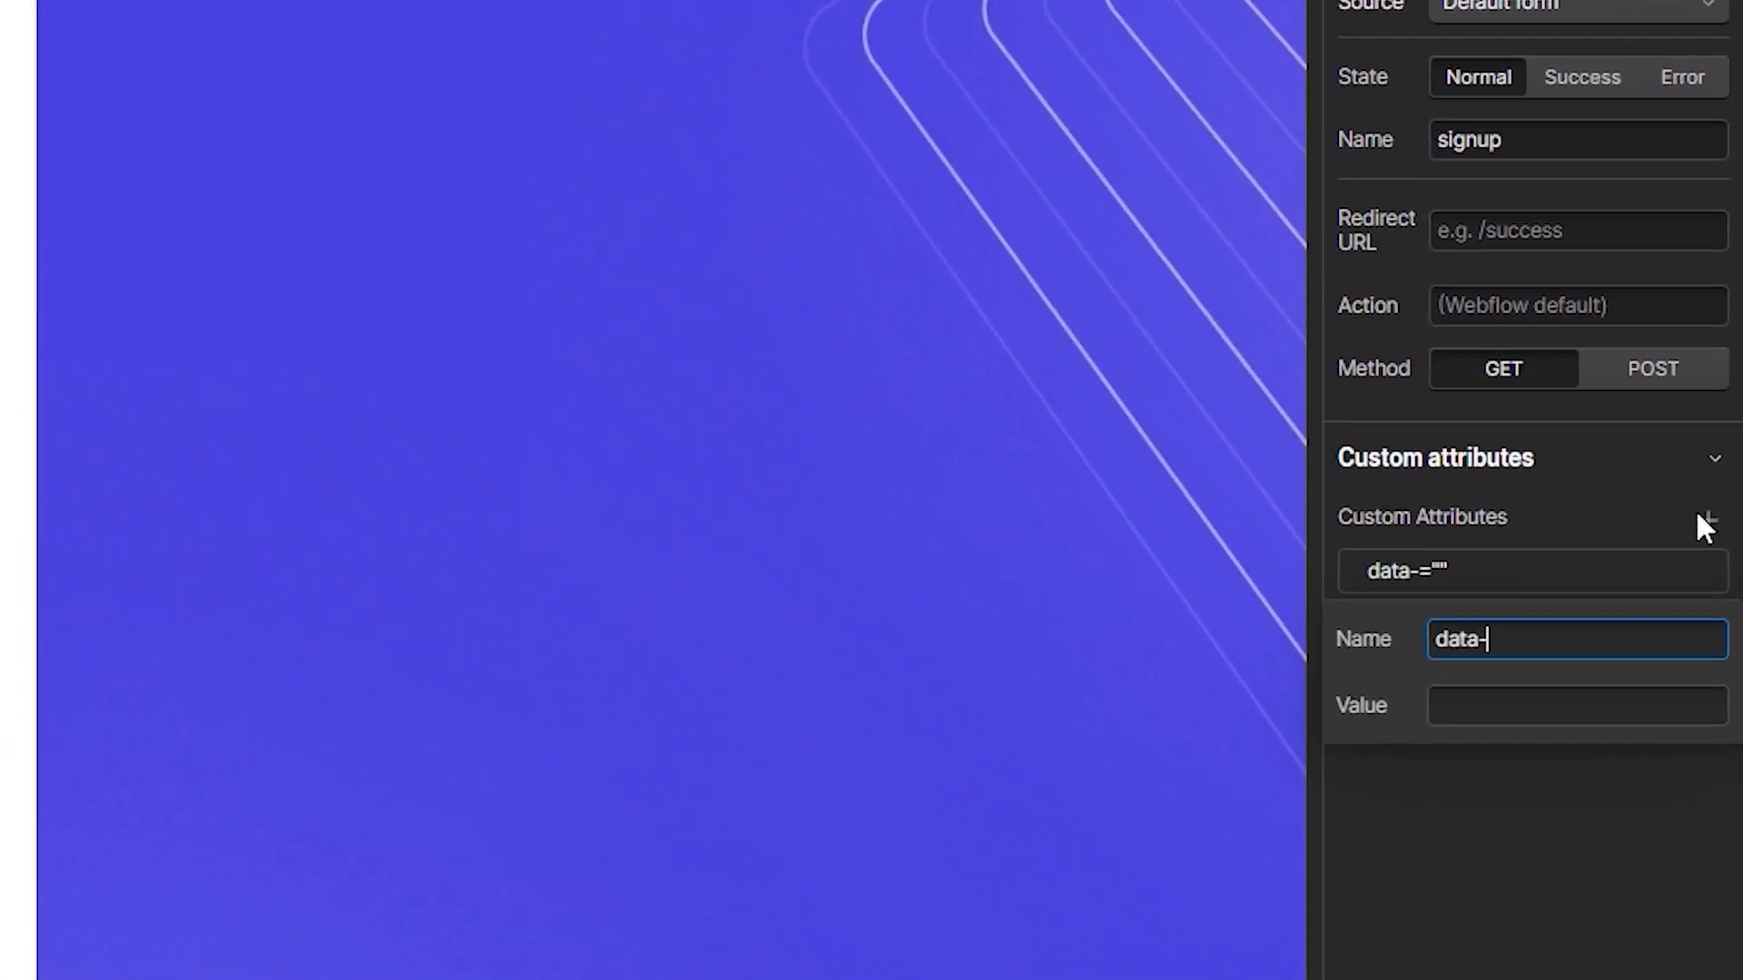
left_click(1640, 702)
type("signup")
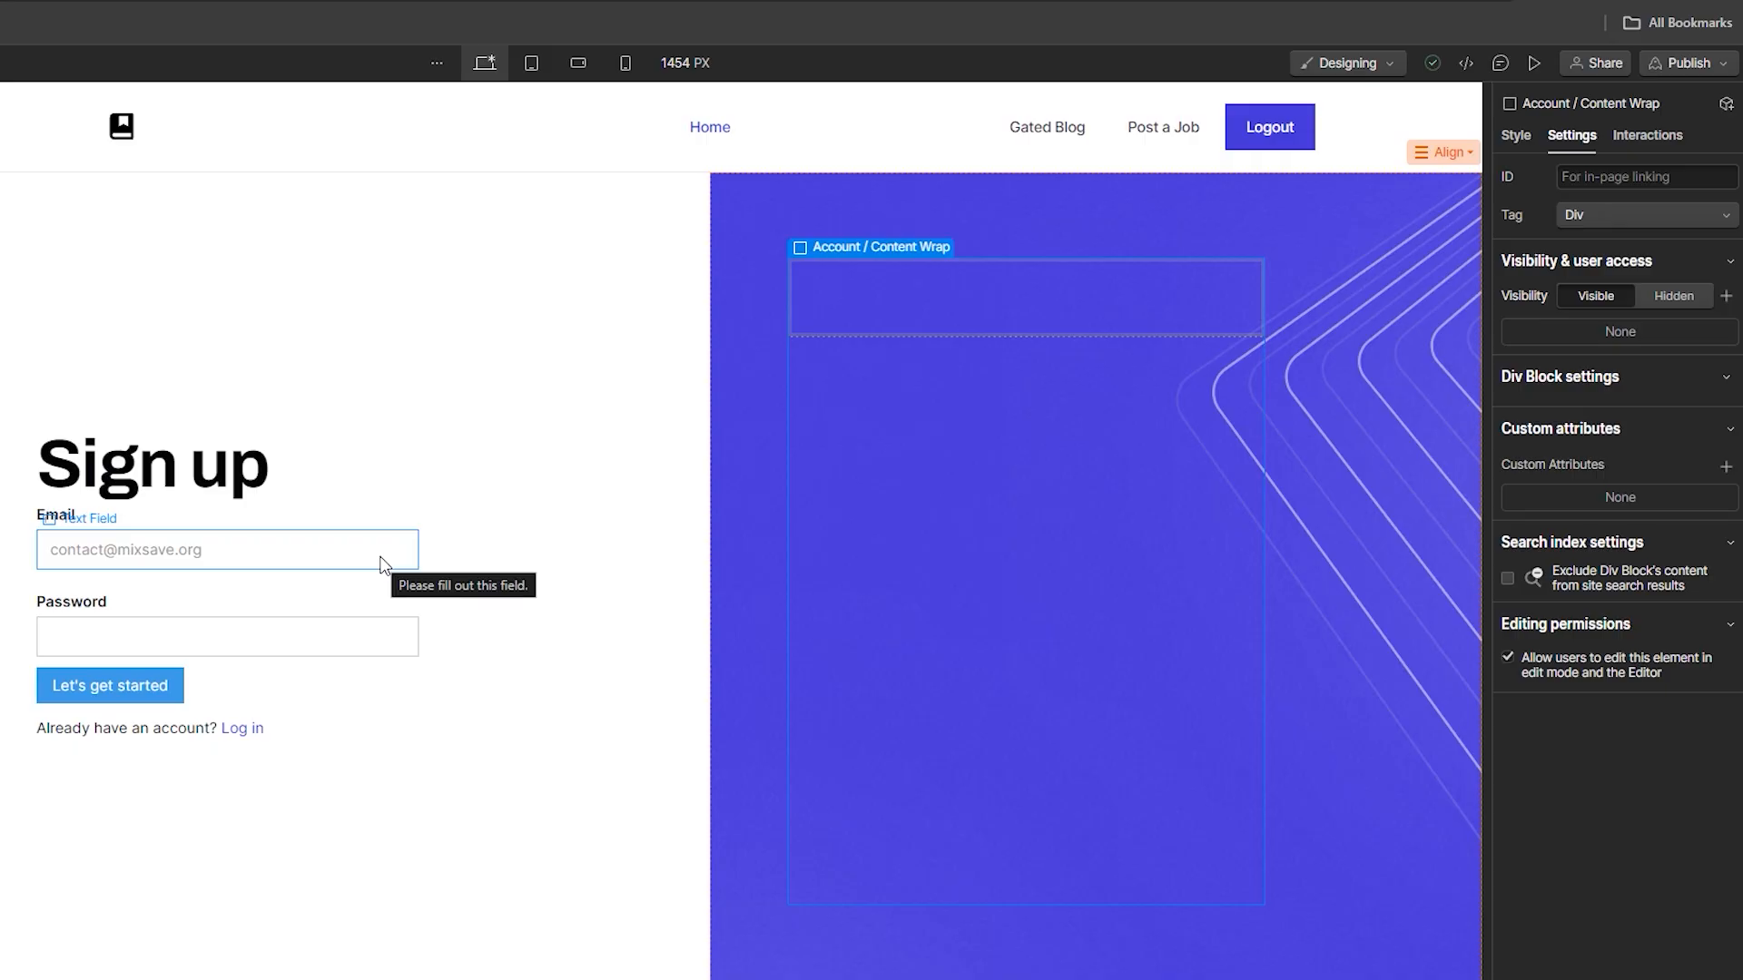
- Add the custom attribute data-ms-member with the value email to the sign-up form's email field
left_click(381, 556)
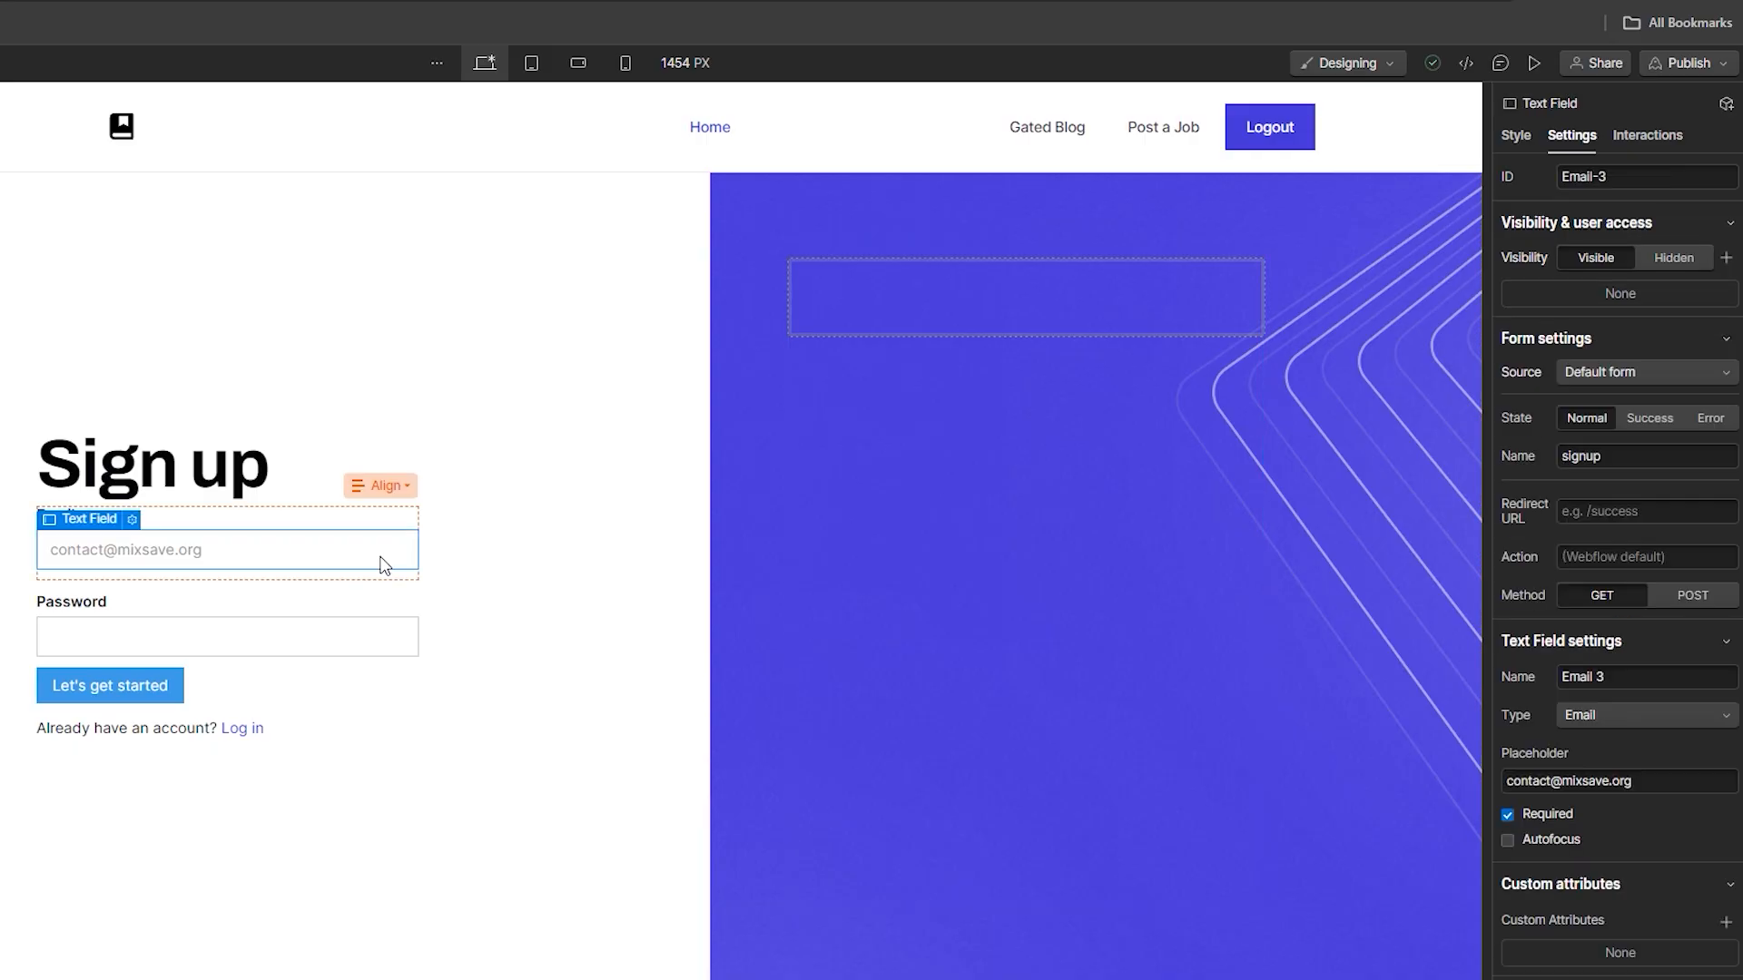
scroll(1720, 828, "down", 1)
left_click(1728, 836)
type("data-ms-member")
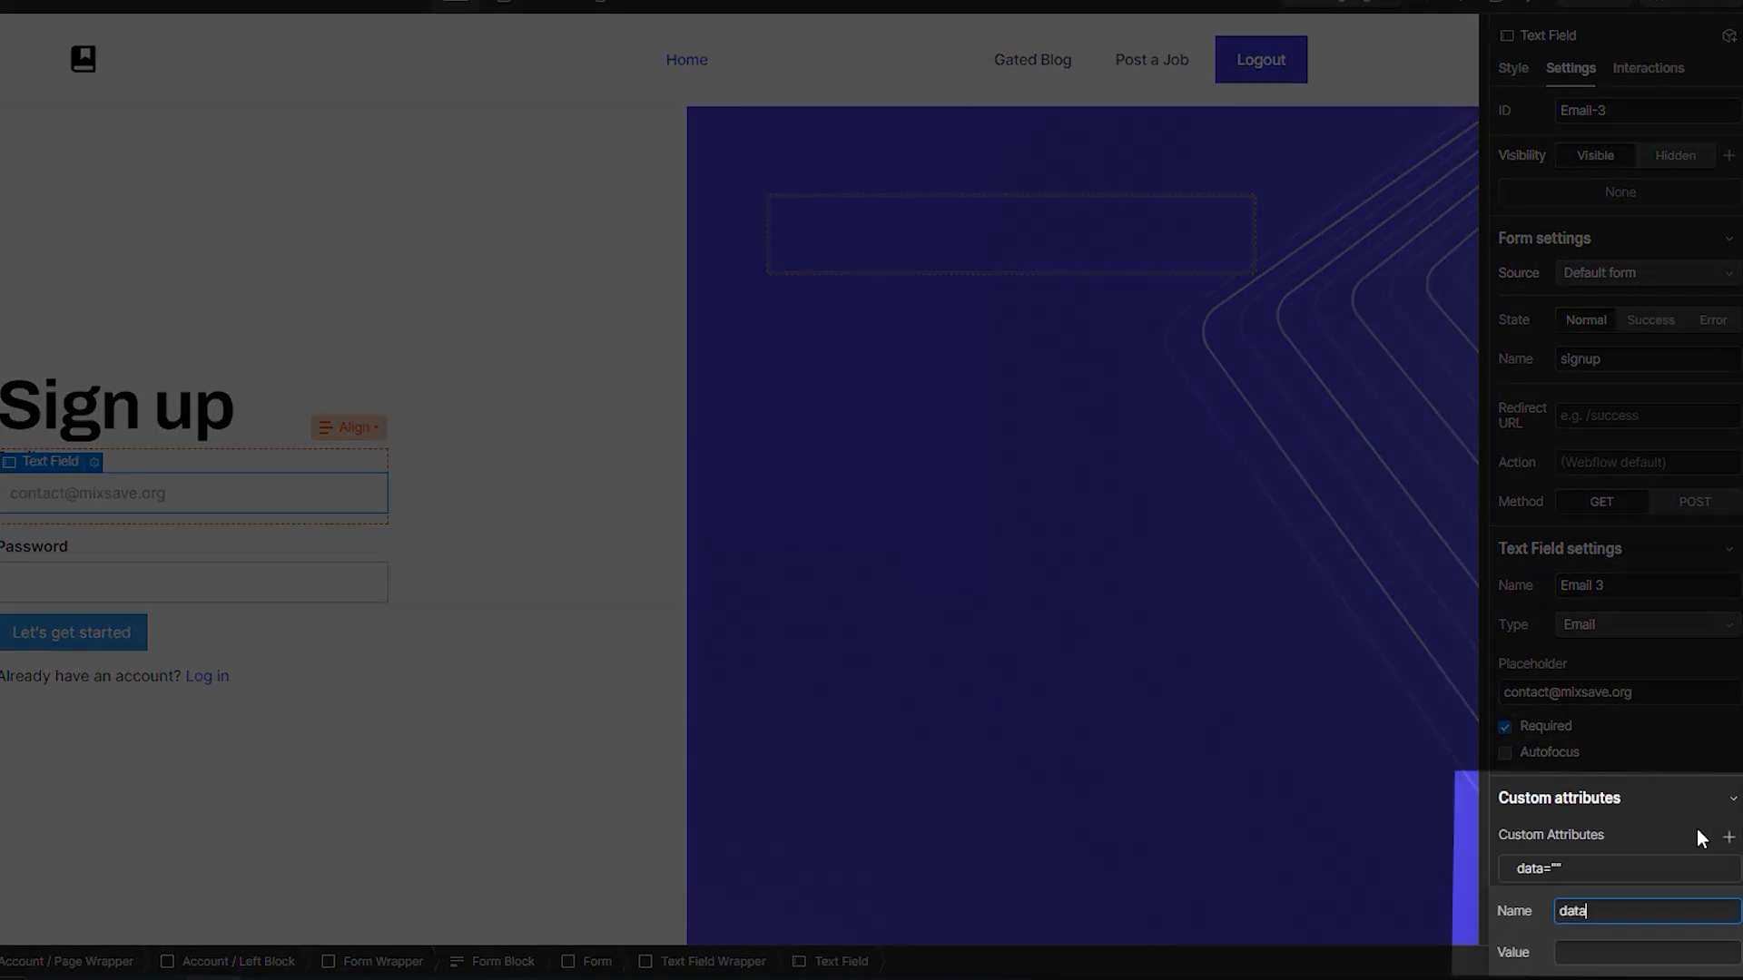
key("Tab")
type("email")
key("Return")
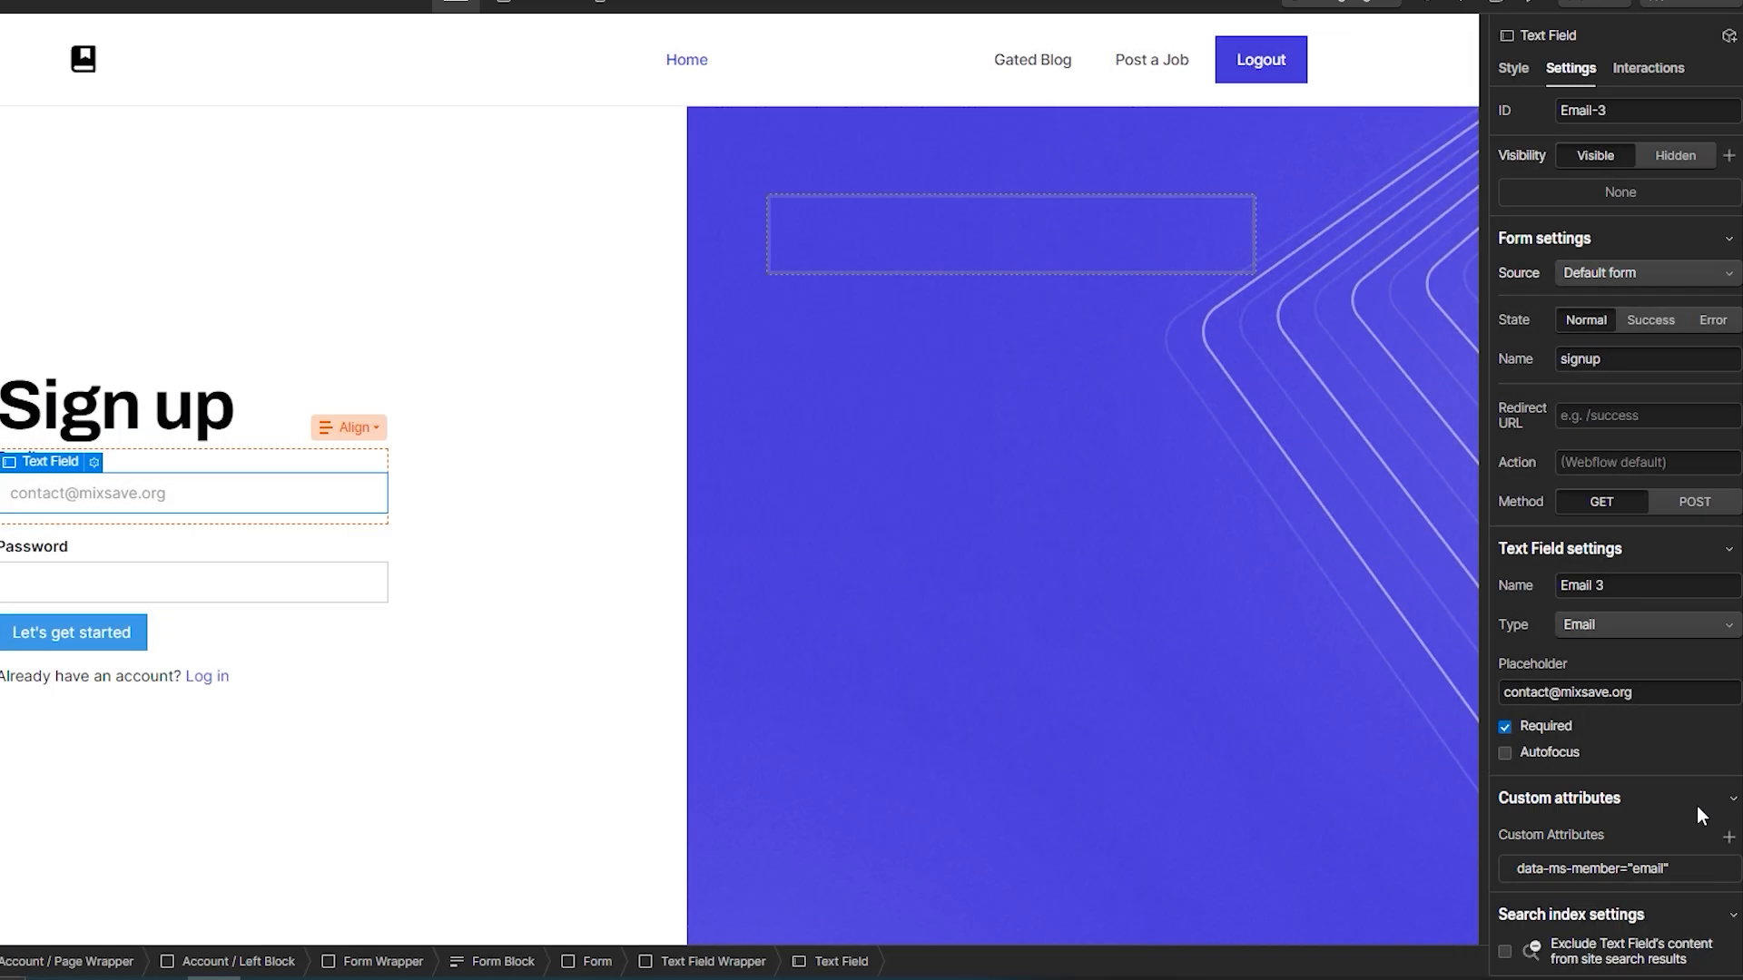
- Add the custom attribute data-ms-member with the value password to the sign-up form's password field
left_click(319, 588)
left_click(1728, 875)
type("data-ms-member")
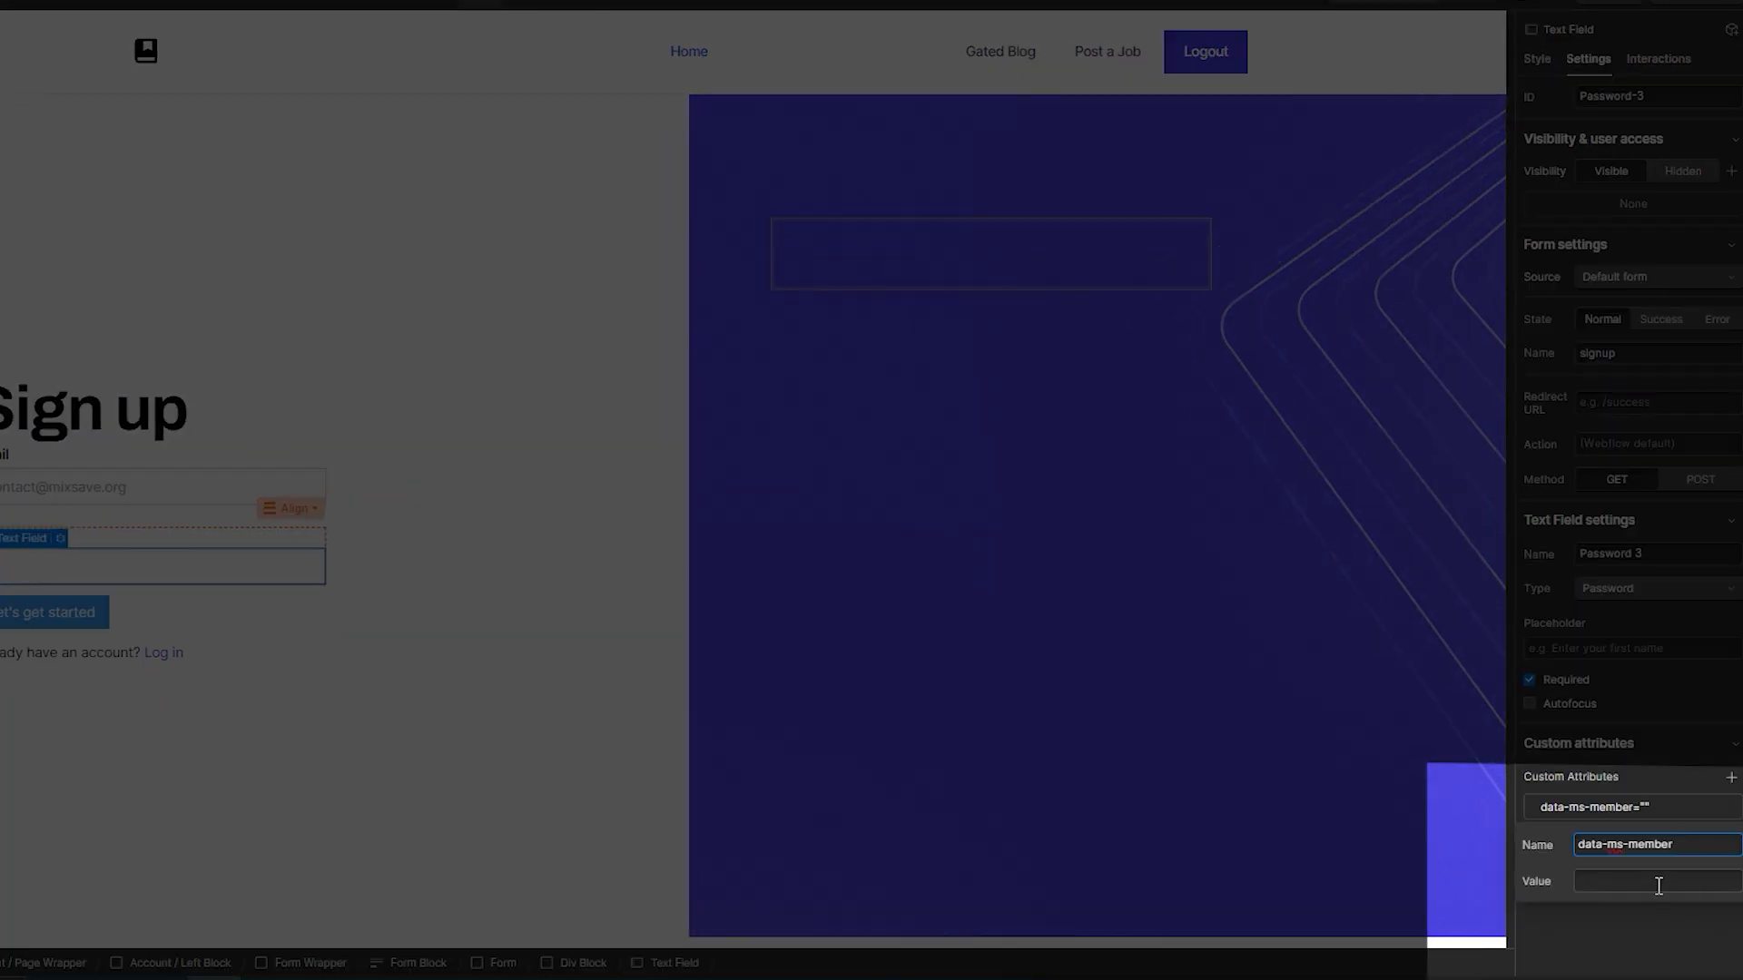
left_click(1659, 885)
type("password")
key("Return")
- Add a second custom attribute, data-show with the value true, to the sign-up form's password field
left_click(1730, 778)
type("data-show")
left_click(1698, 896)
type("true")
key("Return")
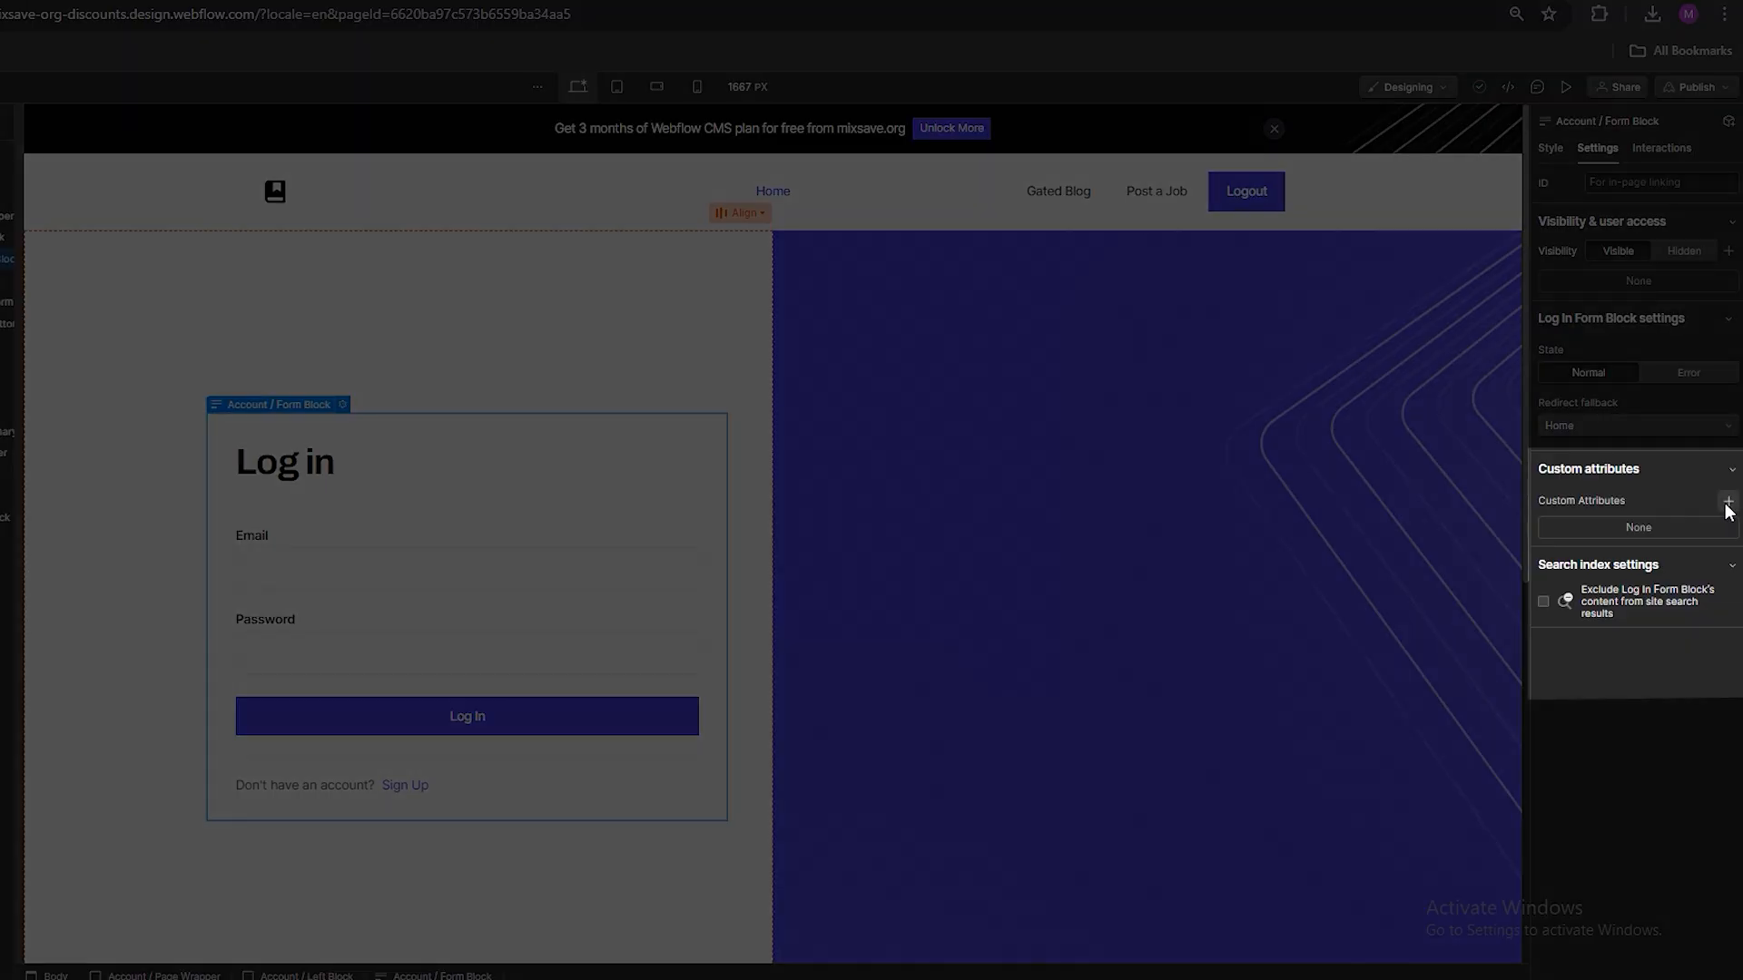
- Add the custom attribute data-ms-form with the value login to the Log In page's form block
left_click(1728, 505)
type("data-ms-form")
left_click(1681, 595)
type("login")
key("Return")
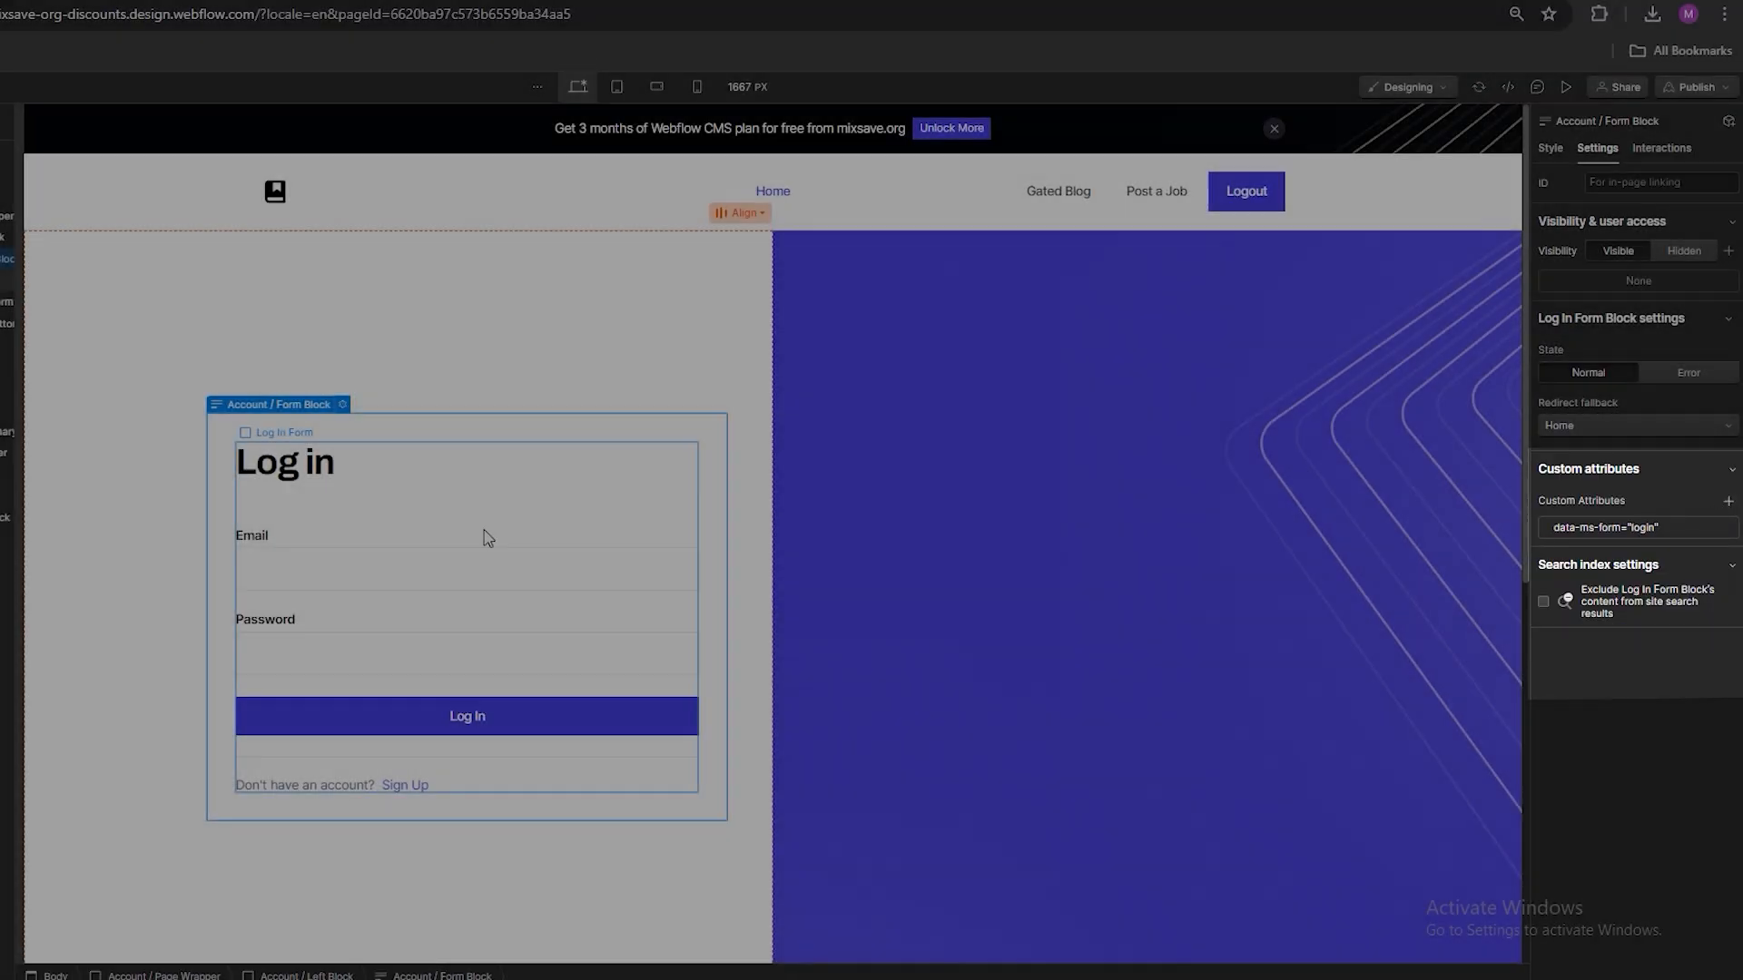
- Add the custom attribute data-ms-member with the value email to the login form's email field
left_click(518, 573)
left_click(1727, 350)
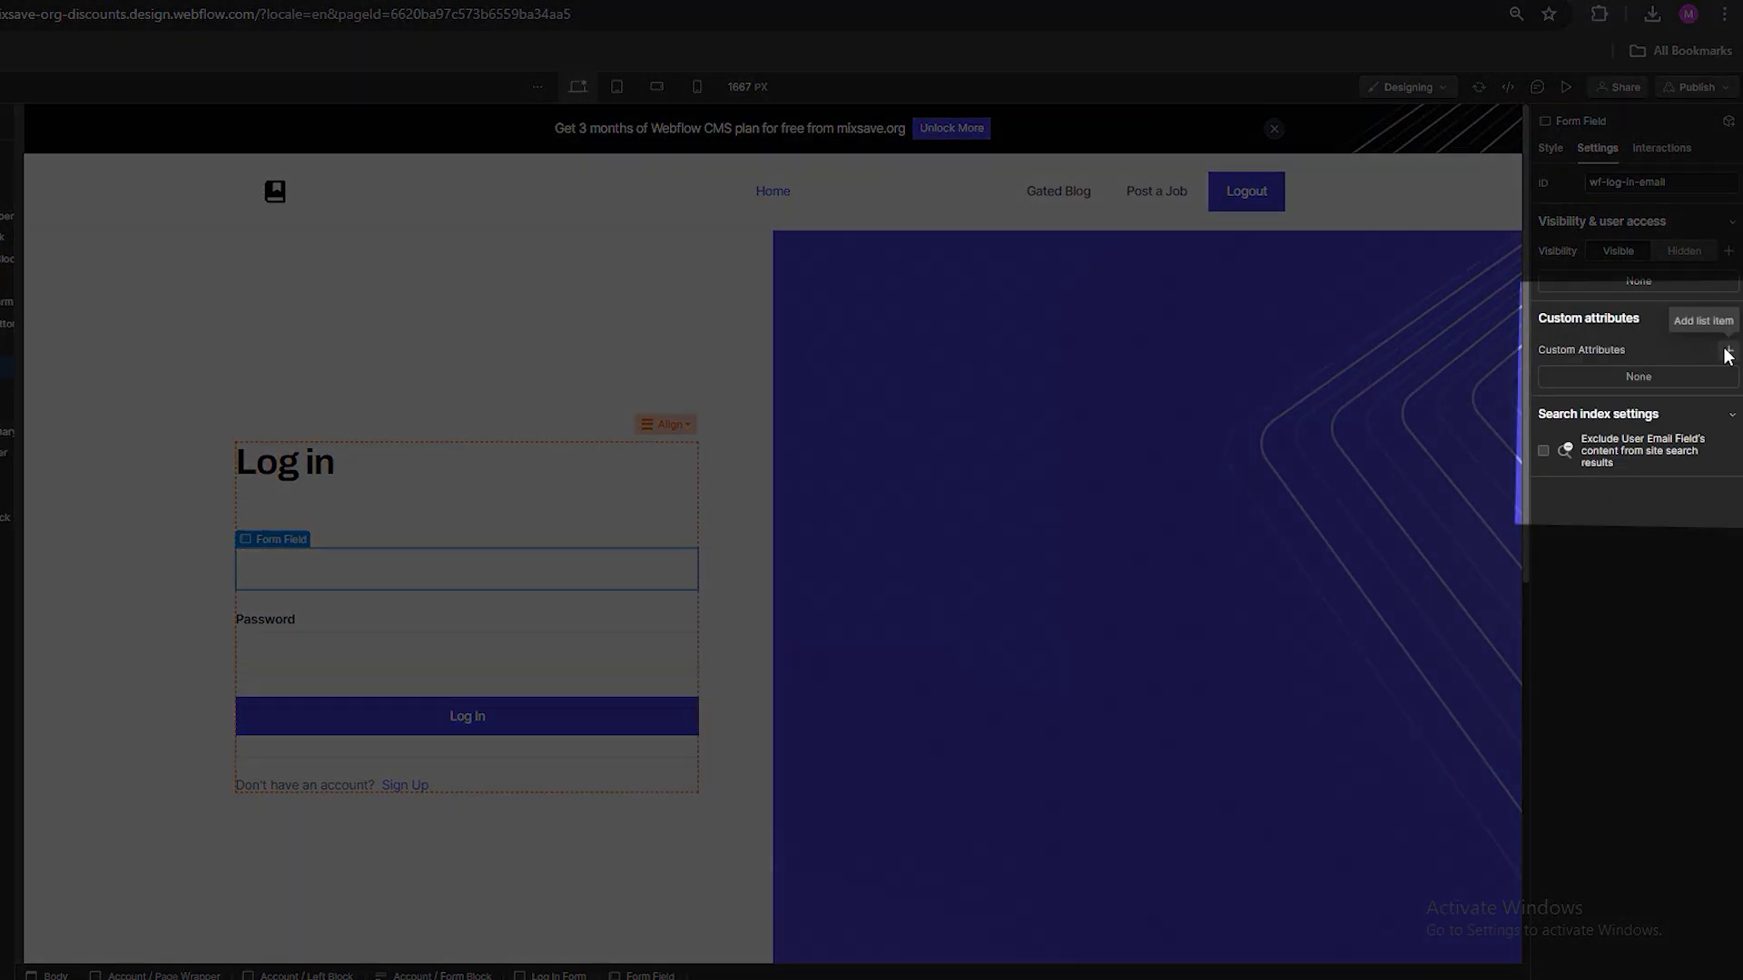
type("data-ms-member")
left_click(1697, 440)
type("email")
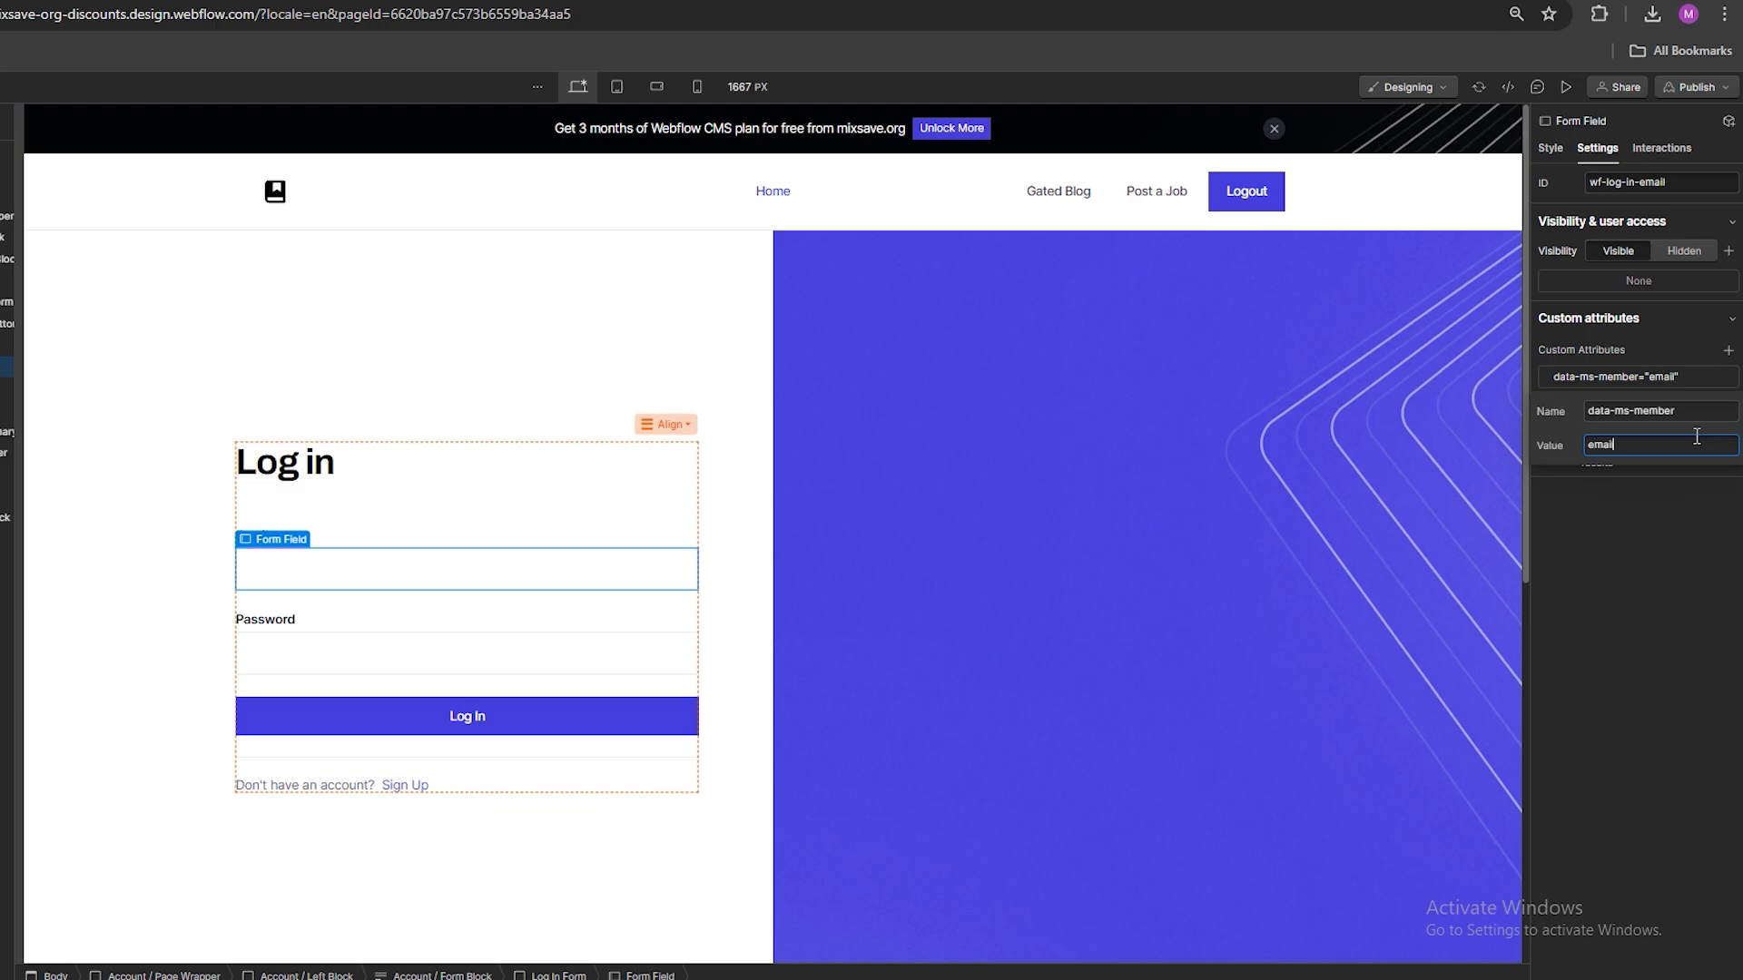
key("Return")
- Add the custom attribute data-ms-member with the value password to the login form's password field
left_click(645, 660)
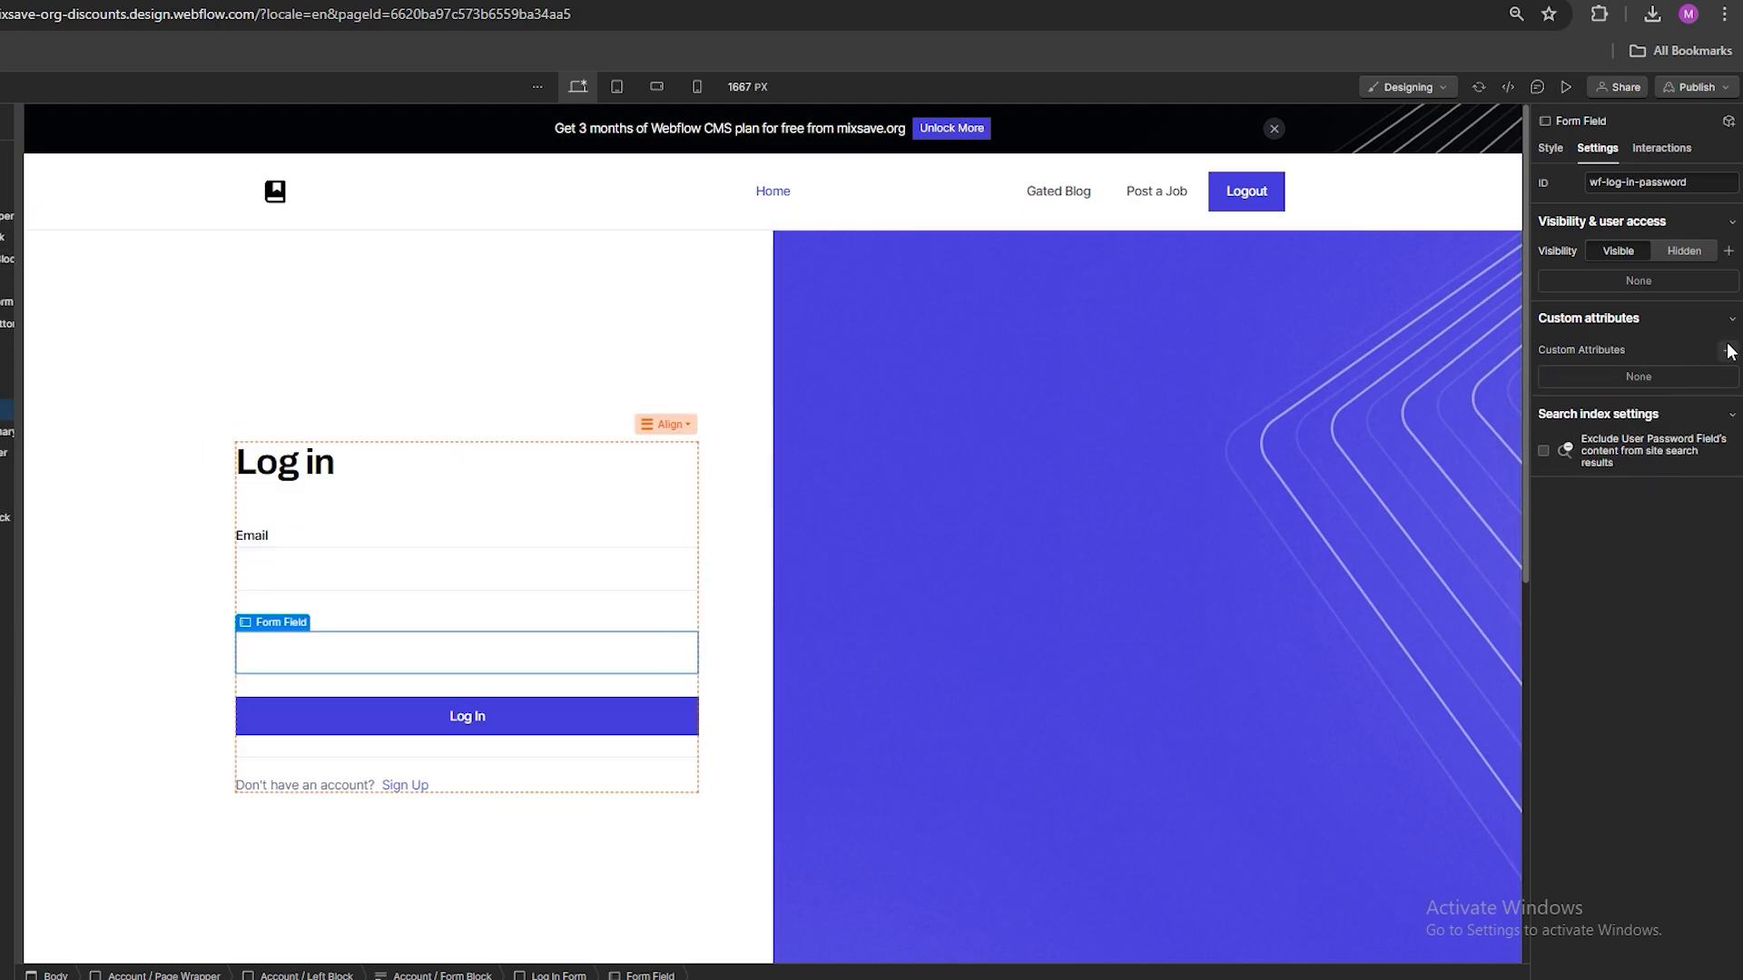
left_click(1728, 351)
type("data-ms-member")
left_click(1696, 440)
type("password")
key("Return")
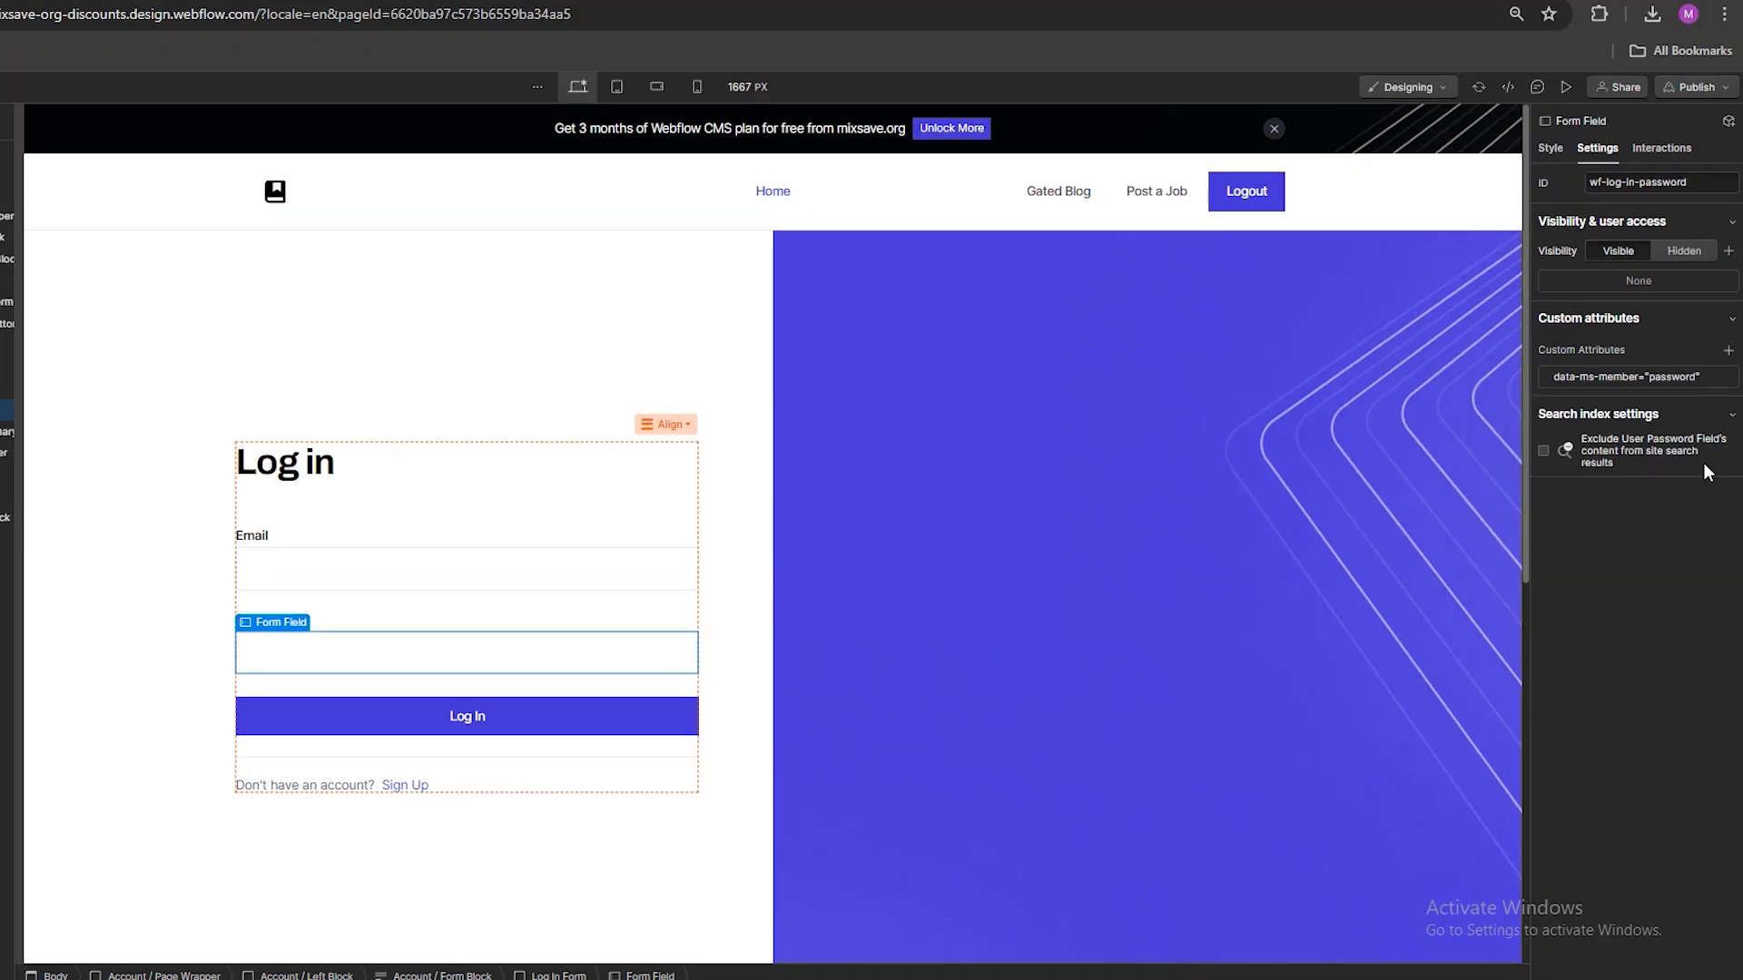
- Add a second custom attribute, data-show with the value true, to the login form's password field
left_click(1727, 350)
type("data-show")
key("Tab")
type("true")
key("Return")
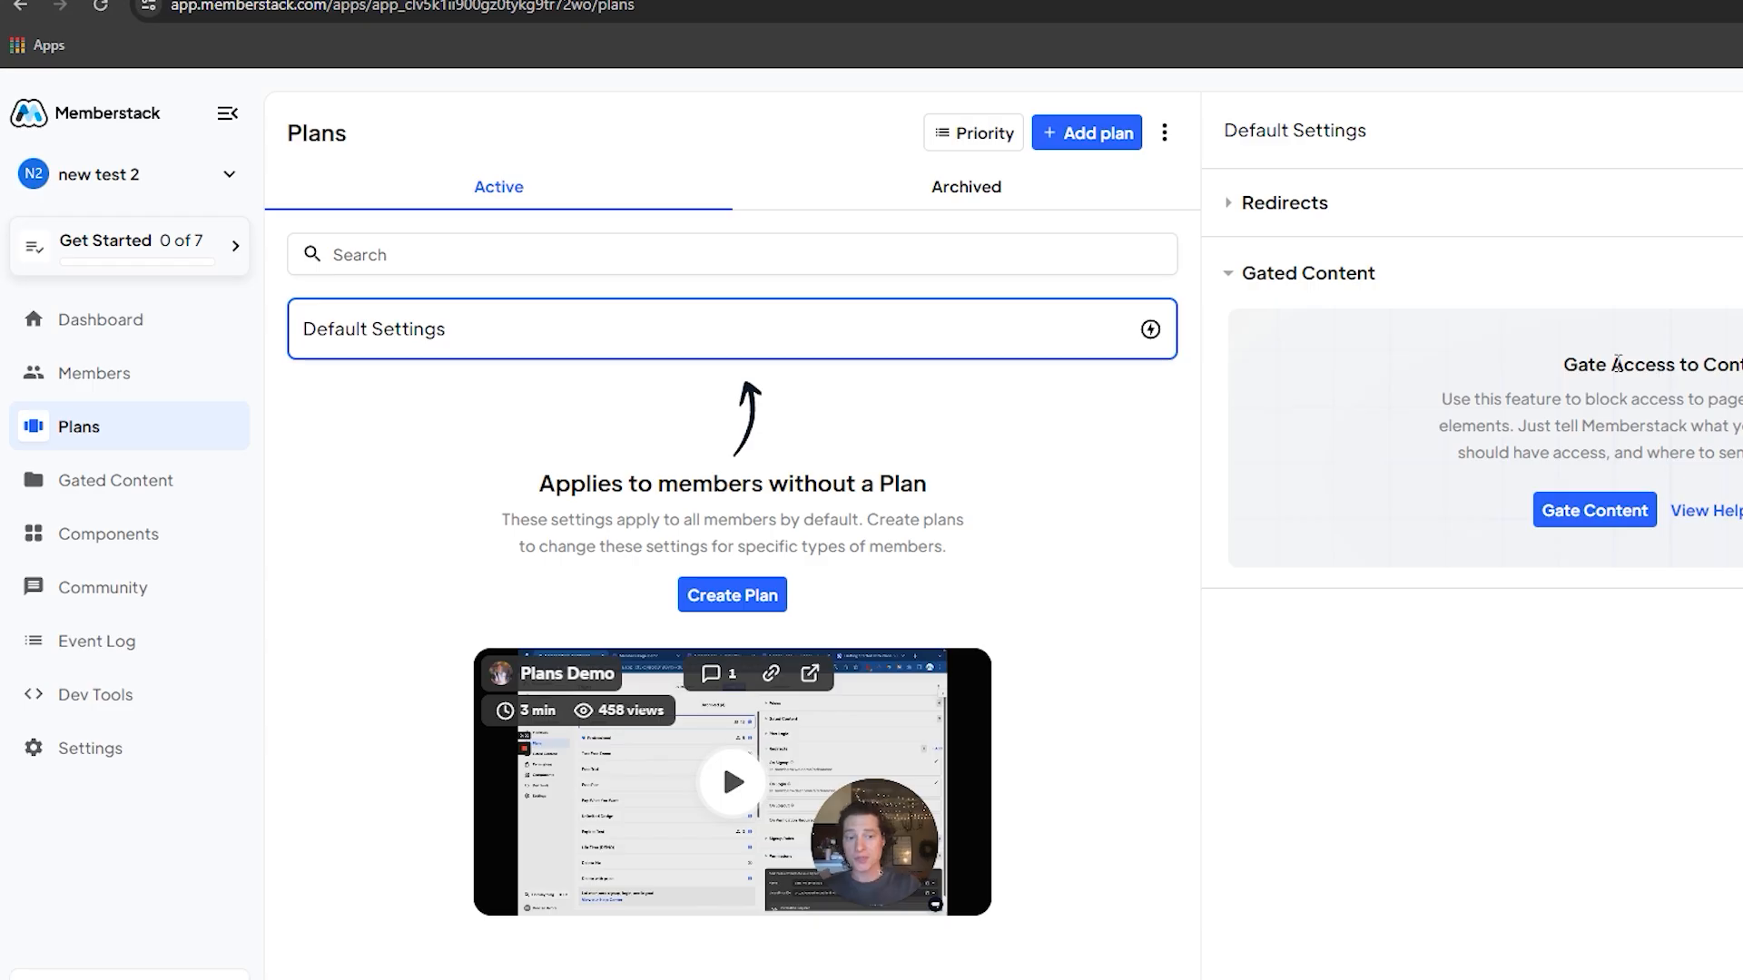
- In Memberstack, create a new plan named mixsave.org free plan
left_click(1113, 138)
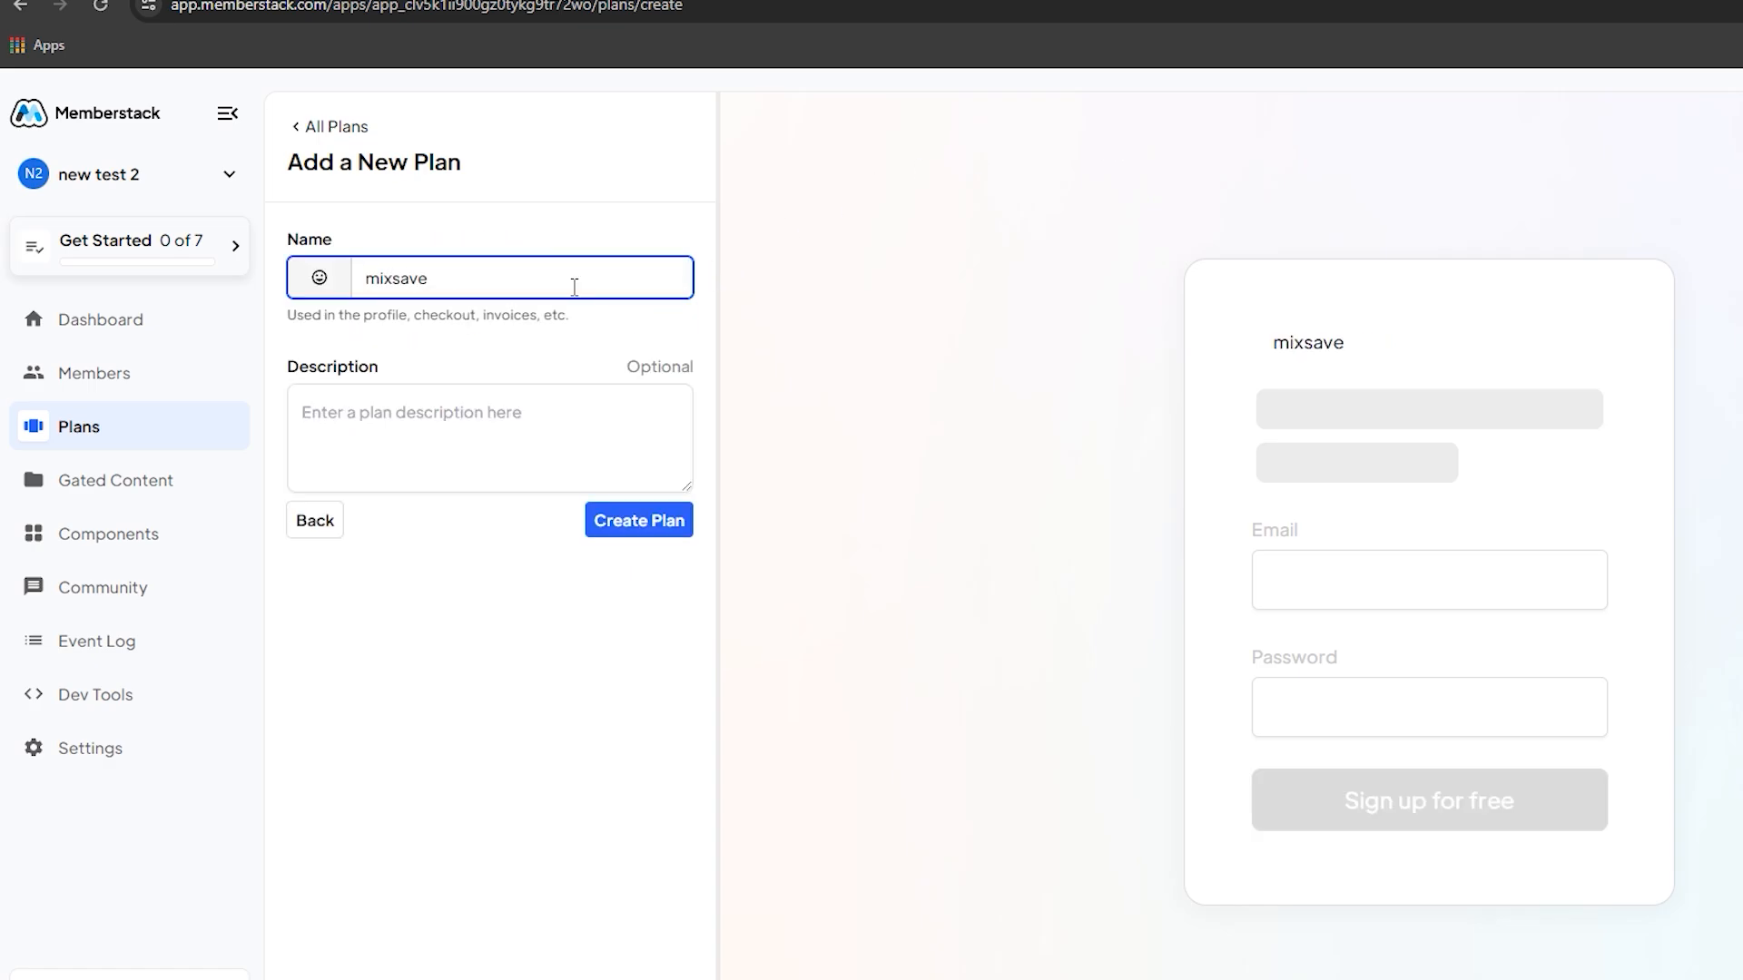
left_click(630, 530)
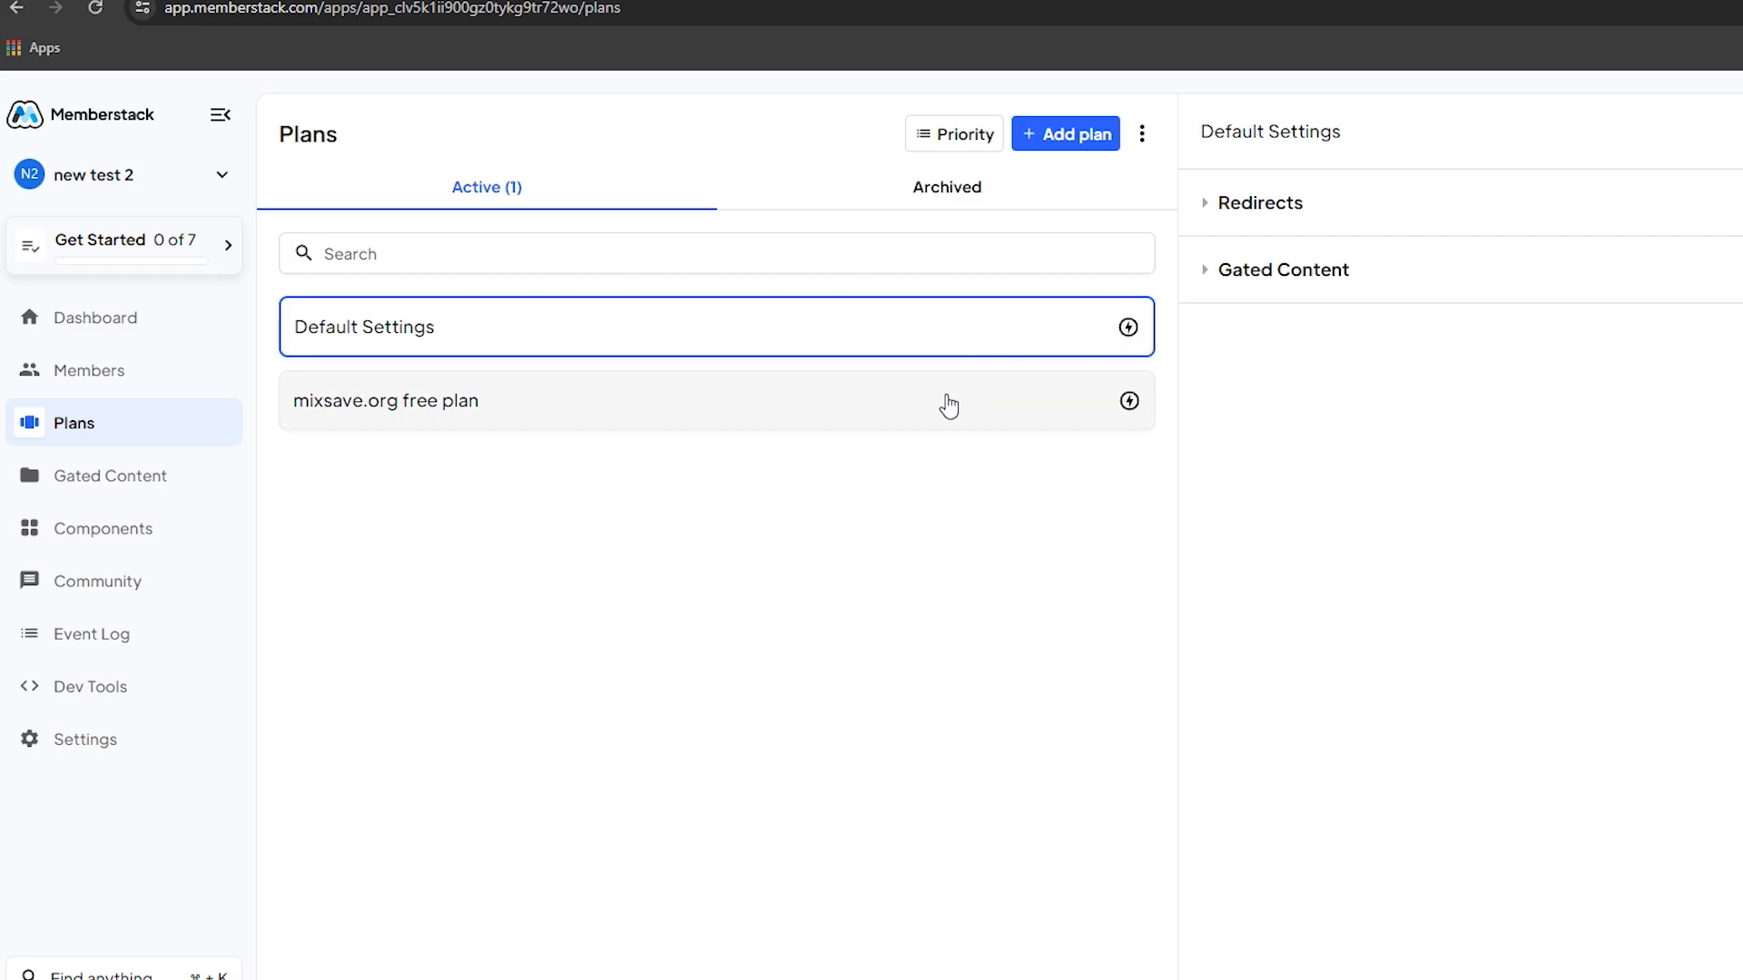
- Start a gated content entry named Mixsave.org gated content for the mixsave.org free plan
left_click(945, 400)
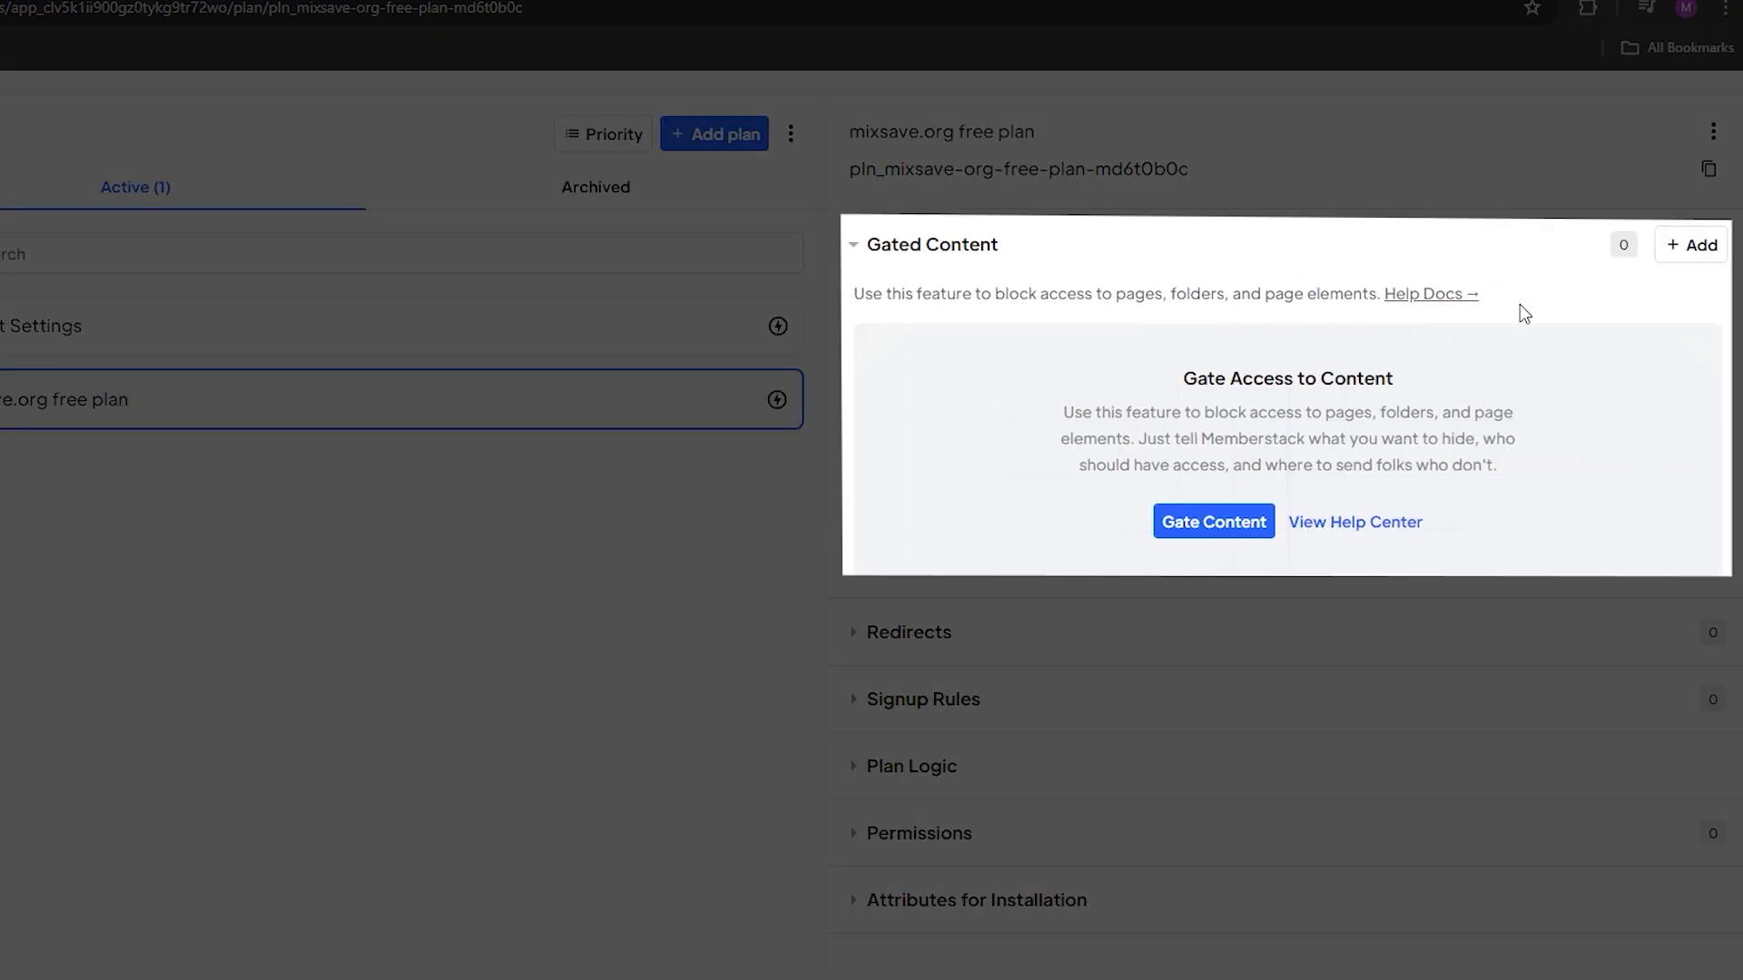
left_click(1690, 245)
type("Mixsave.org gated content")
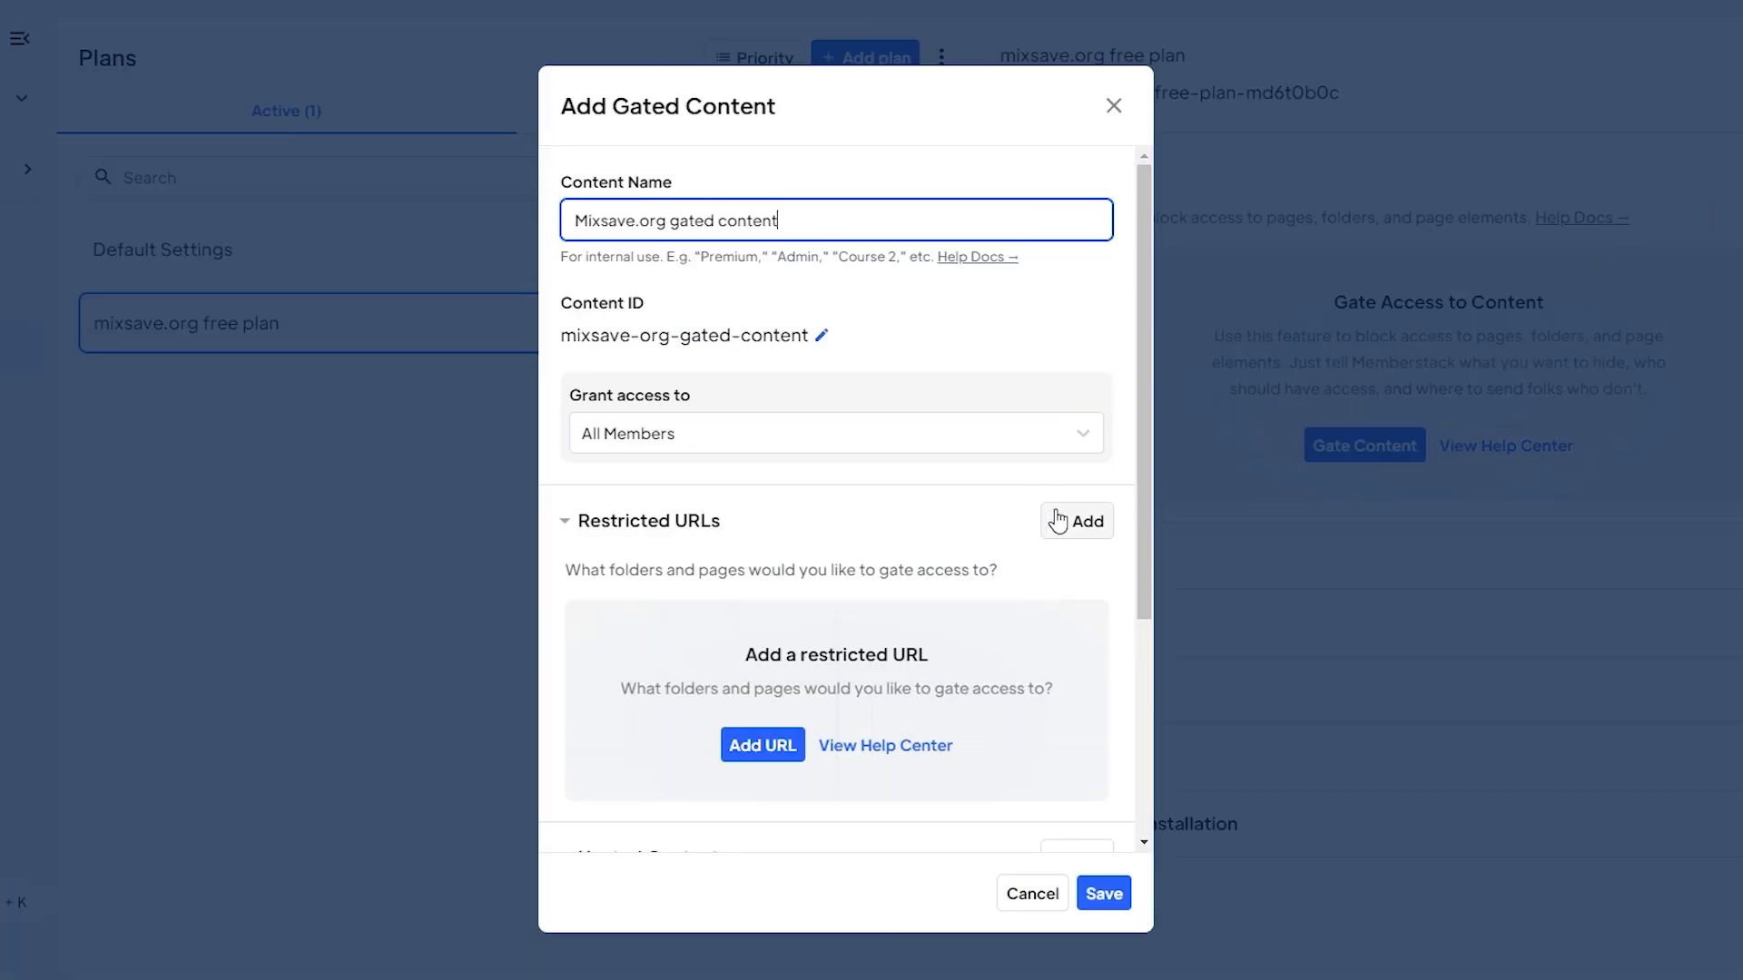
- Restrict URLs starting with /gated-content, taking the folder path from the Gated Content folder's settings in Webflow
left_click(1058, 521)
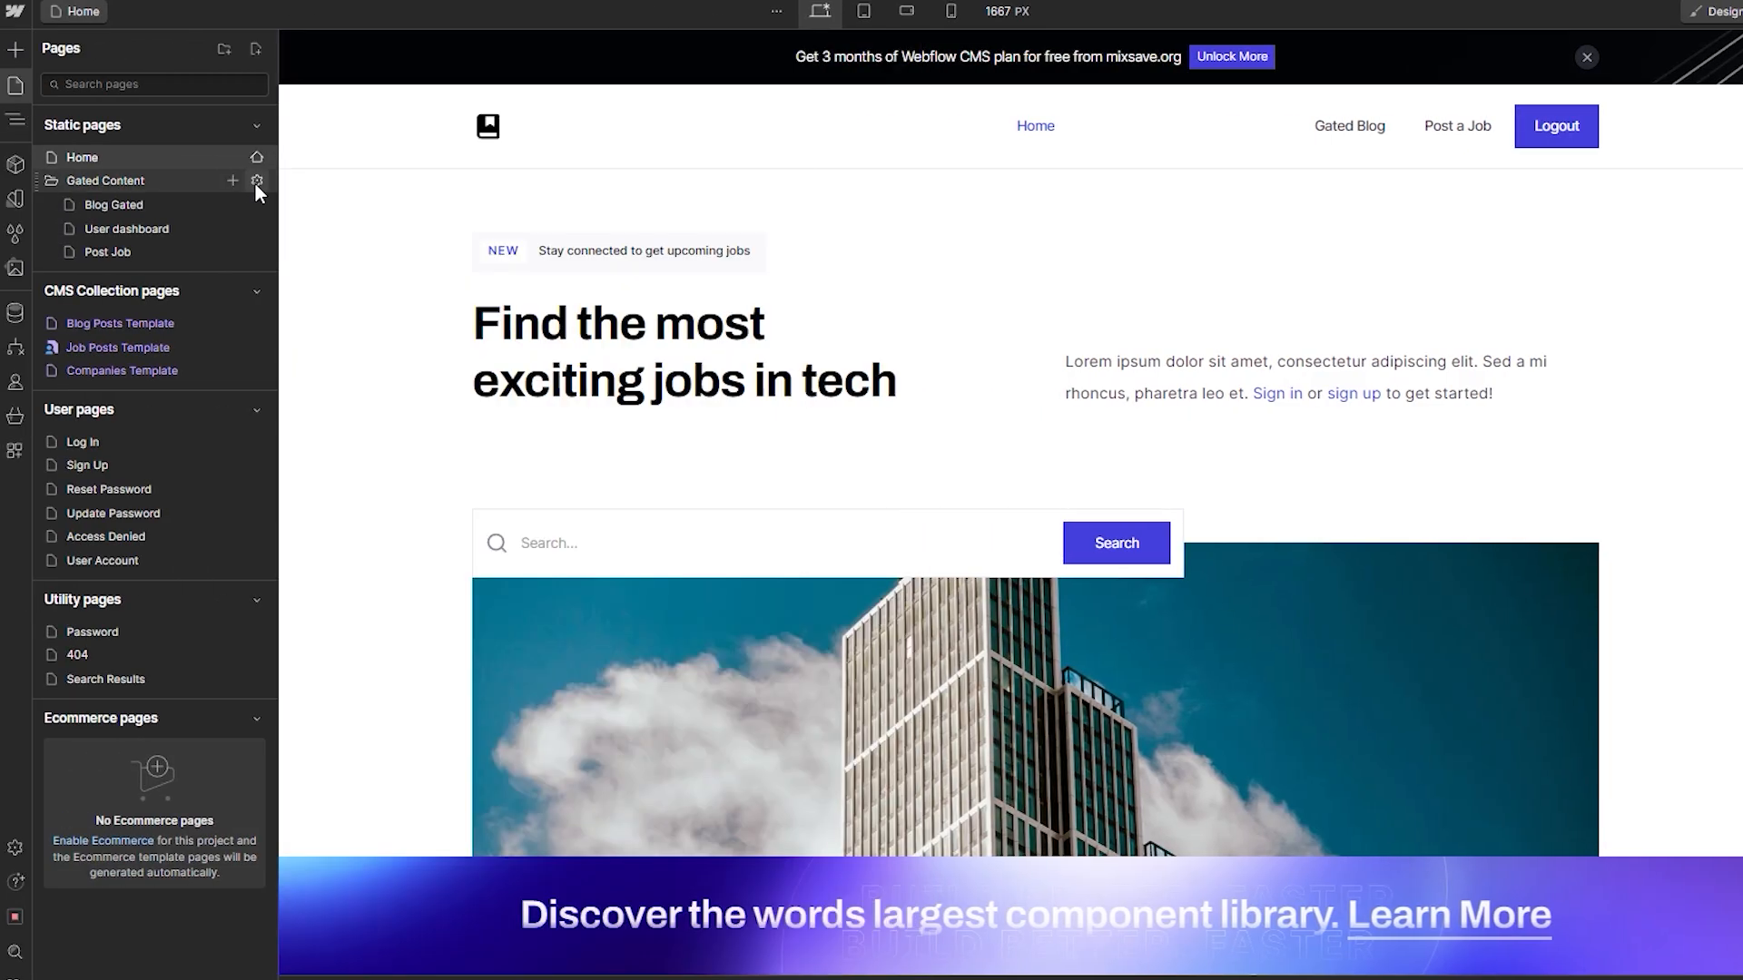
left_click(254, 182)
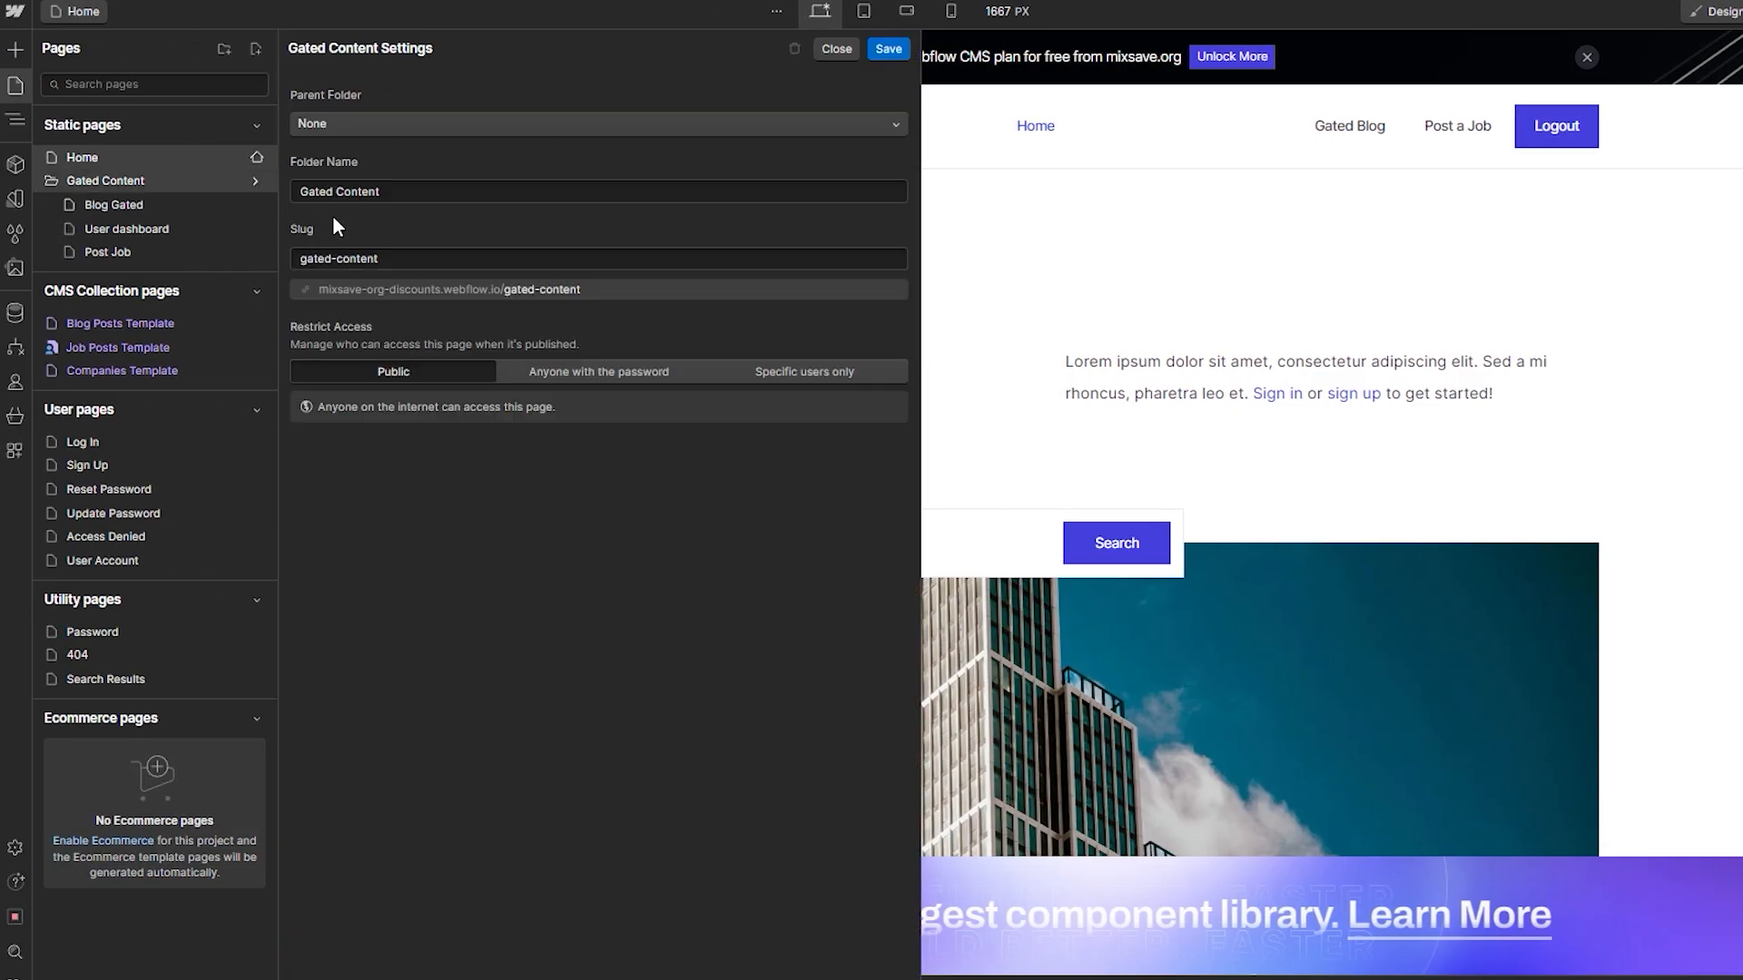
left_click(541, 289)
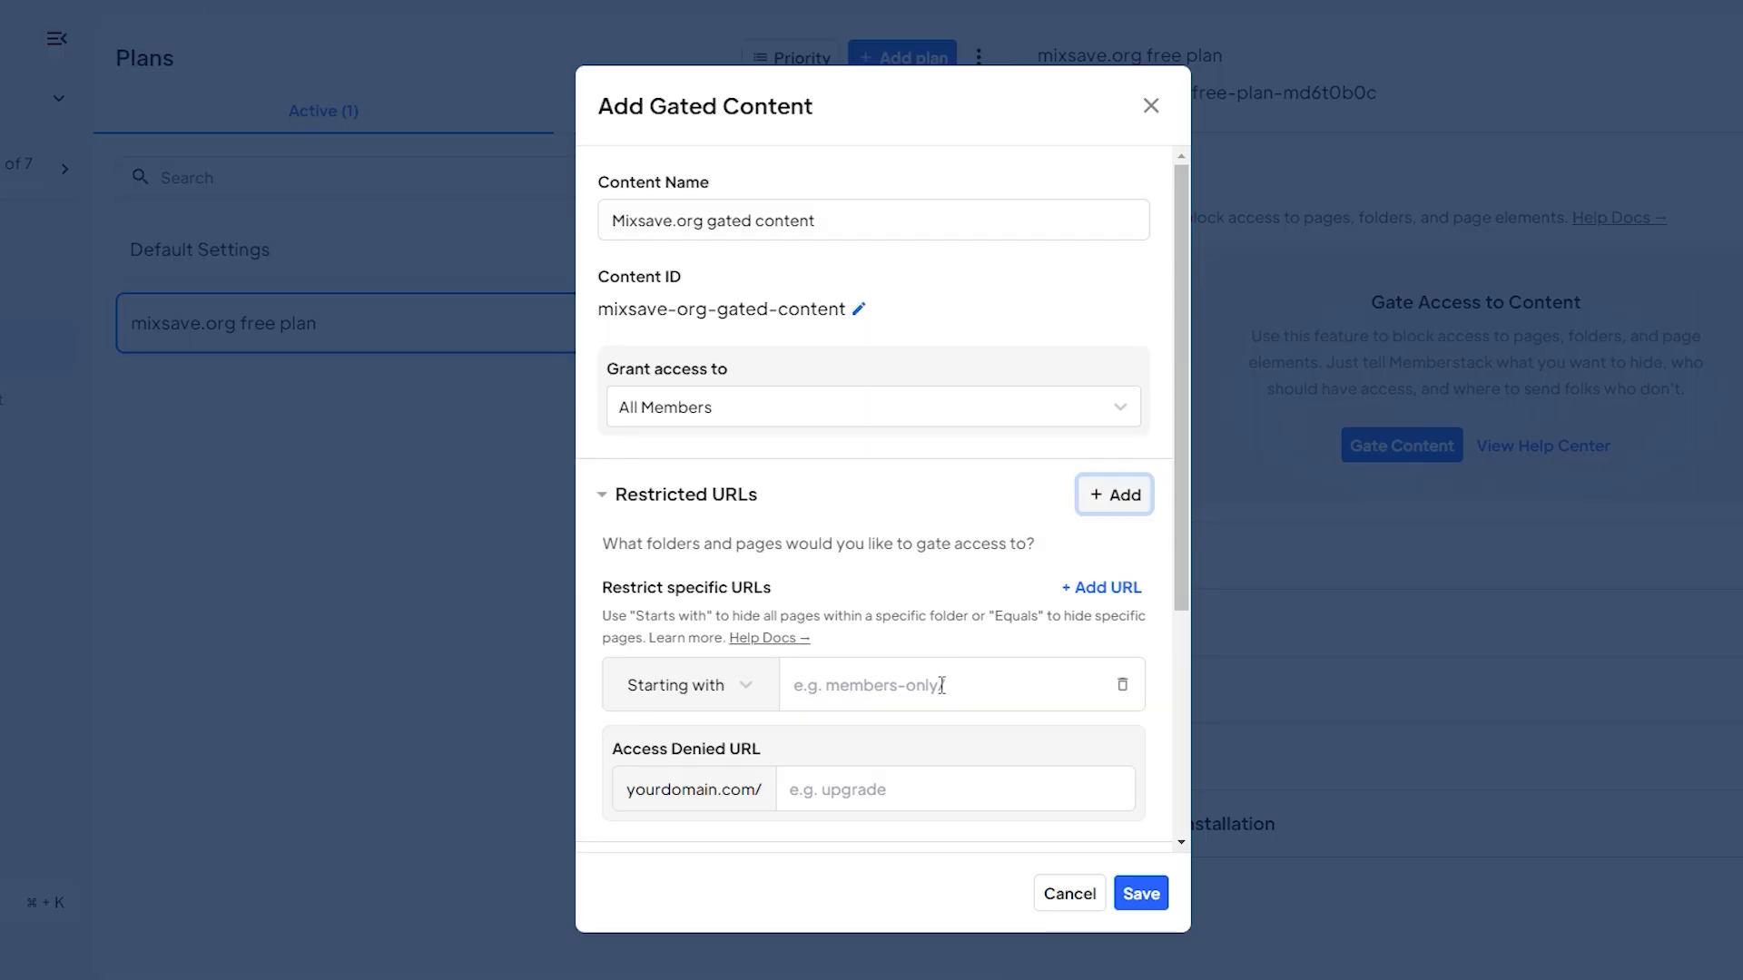
type("mixsave-org-discounts.webflow.io/gated-content")
left_click_drag(1058, 684, 547, 681)
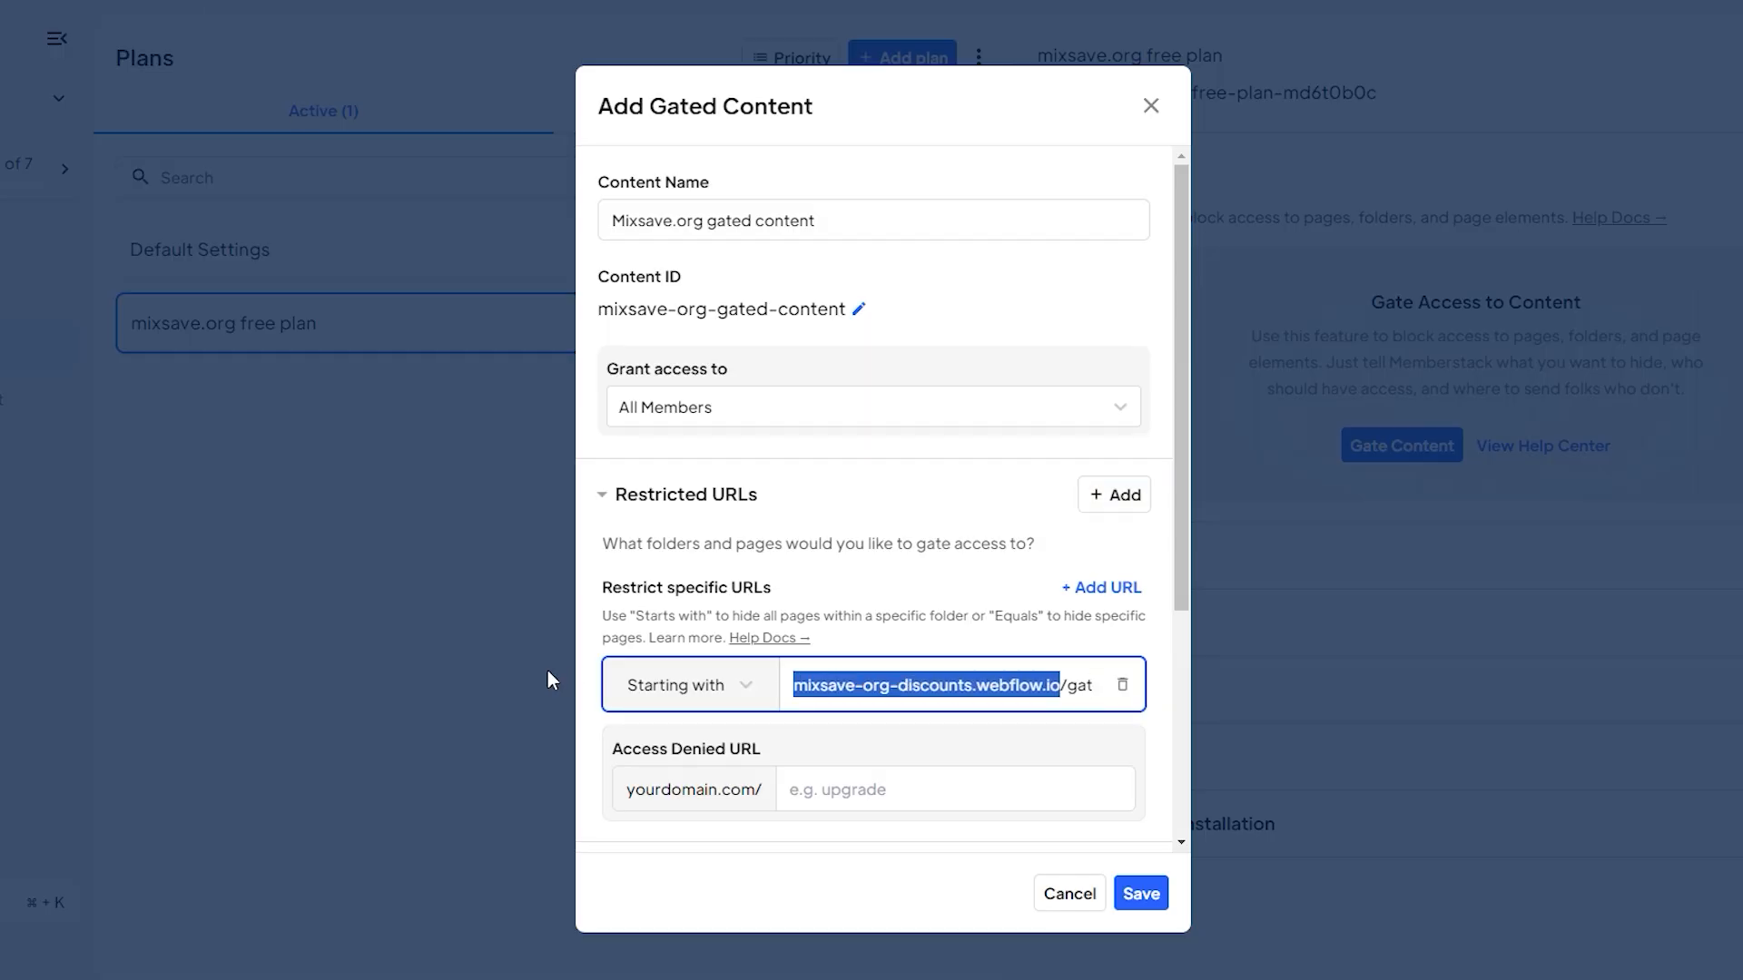
key("BackSpace")
- Set the gated content's access denied URL to /signup
scroll(902, 689, "down", 1)
left_click(901, 676)
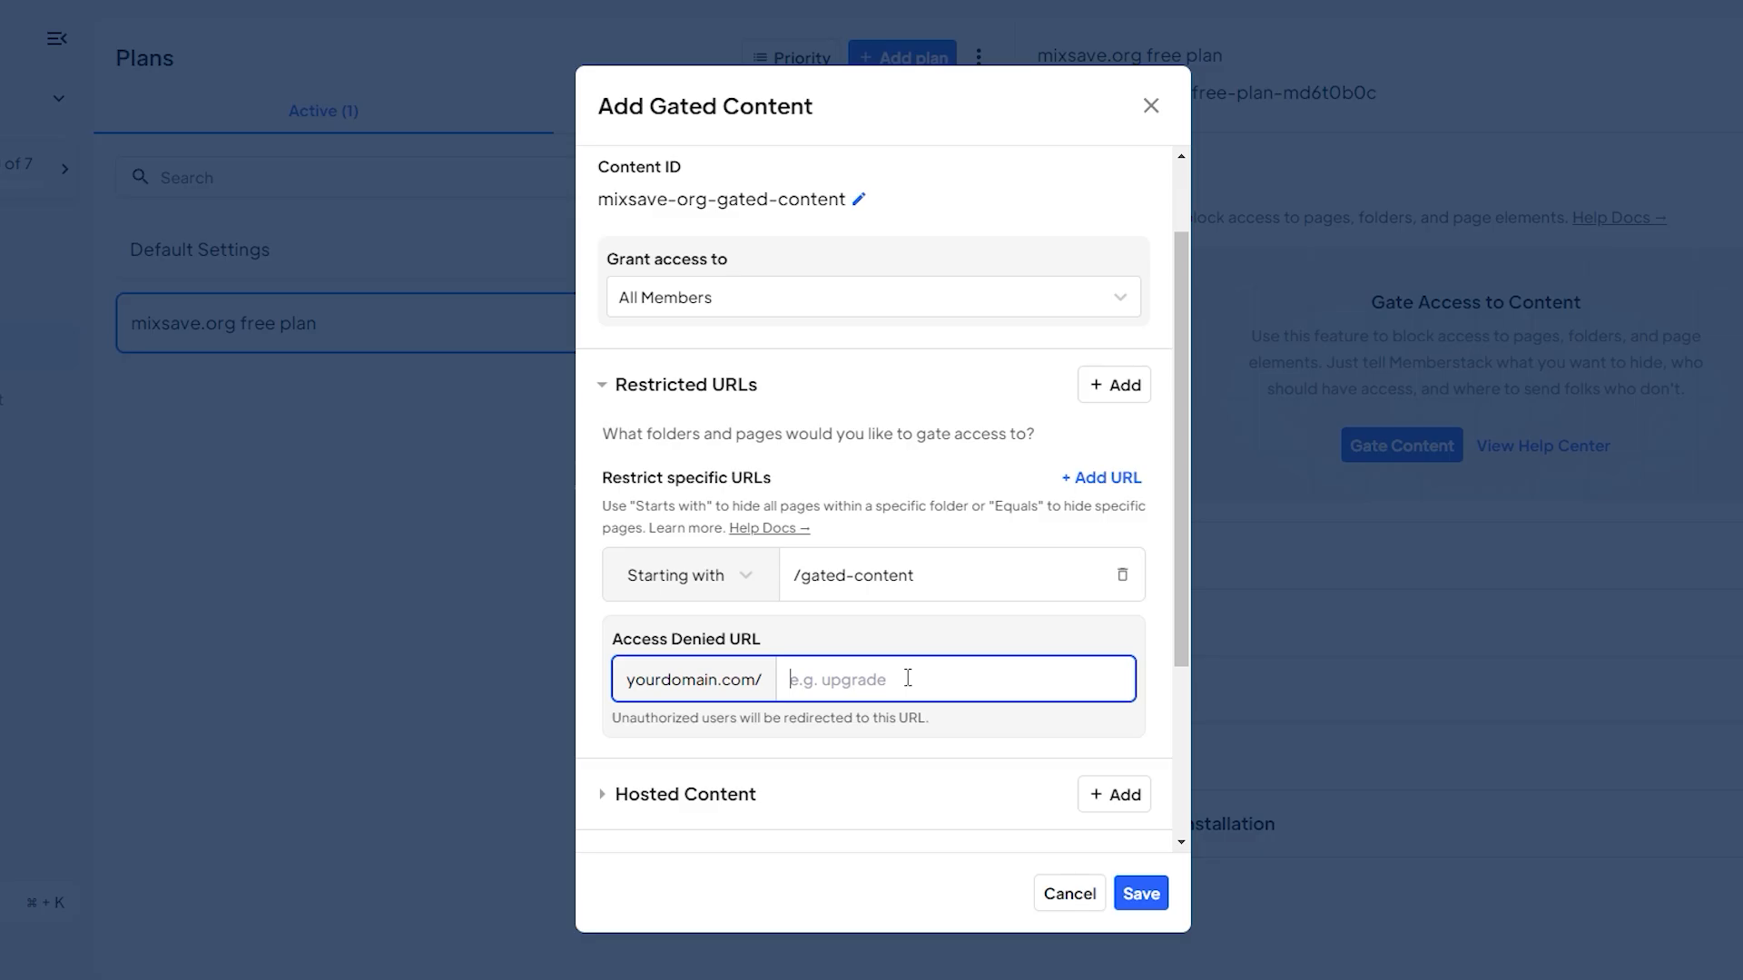
type("/s")
- Grant access only to members on the mixsave.org free plan and save the gated content
left_click(849, 300)
left_click(784, 364)
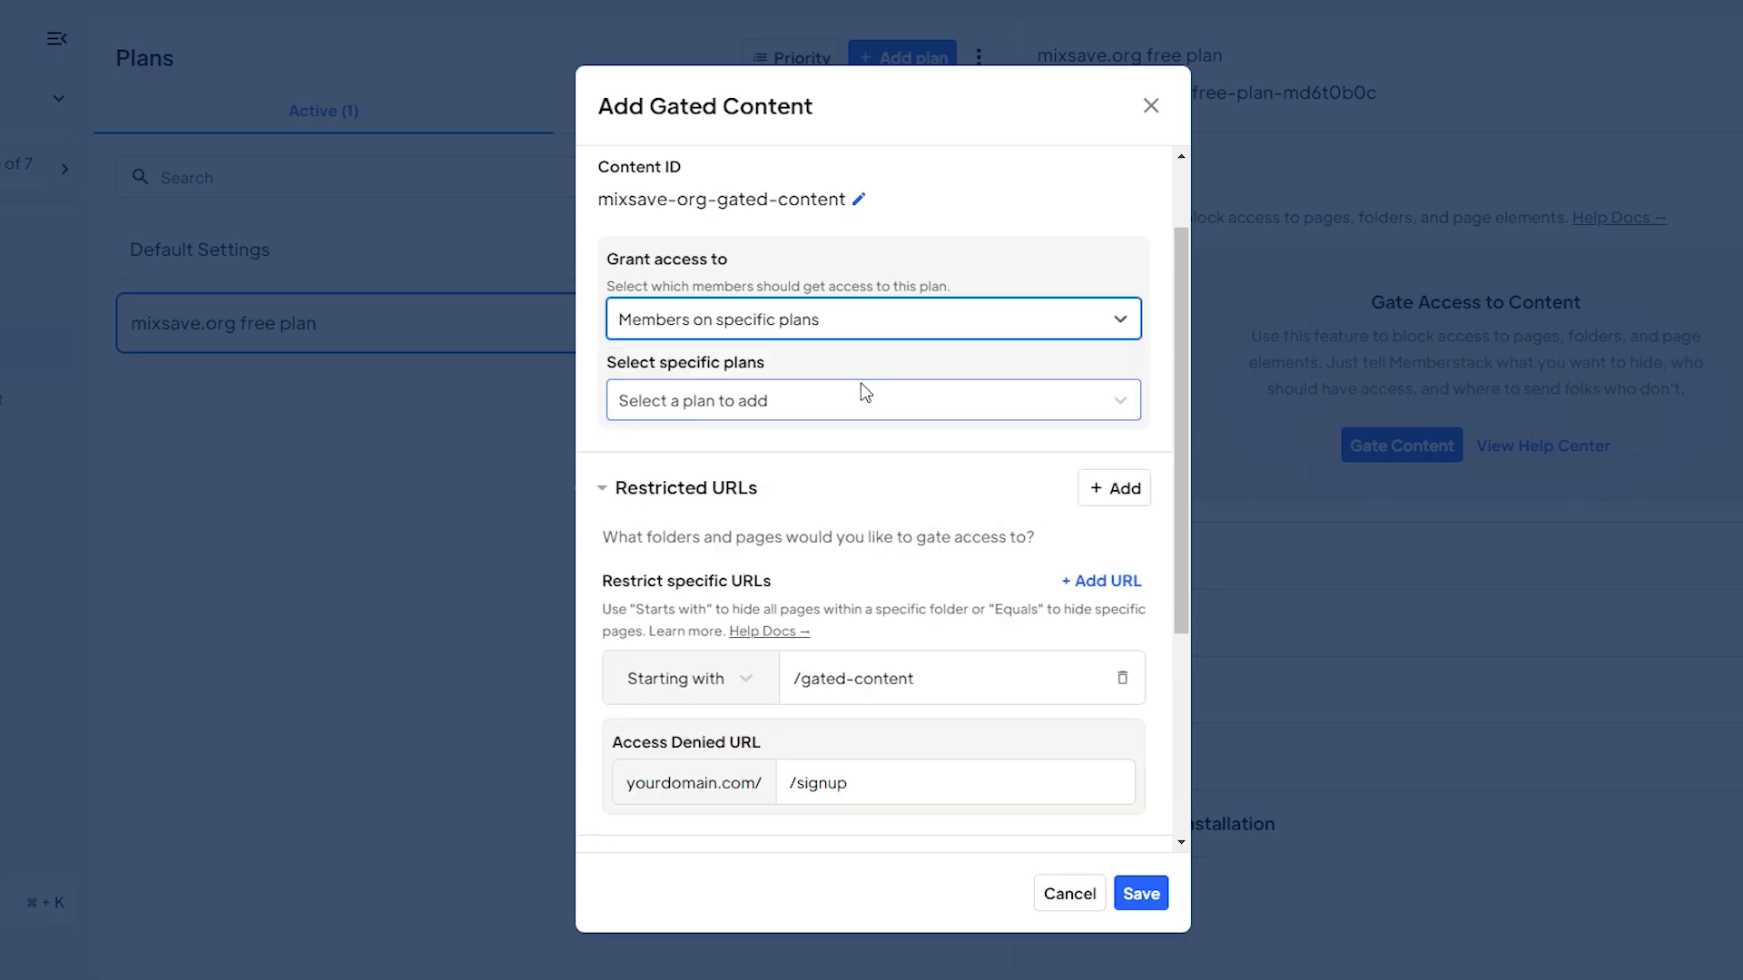
left_click(861, 399)
left_click(885, 451)
scroll(1159, 454, "down", 5)
left_click(1140, 893)
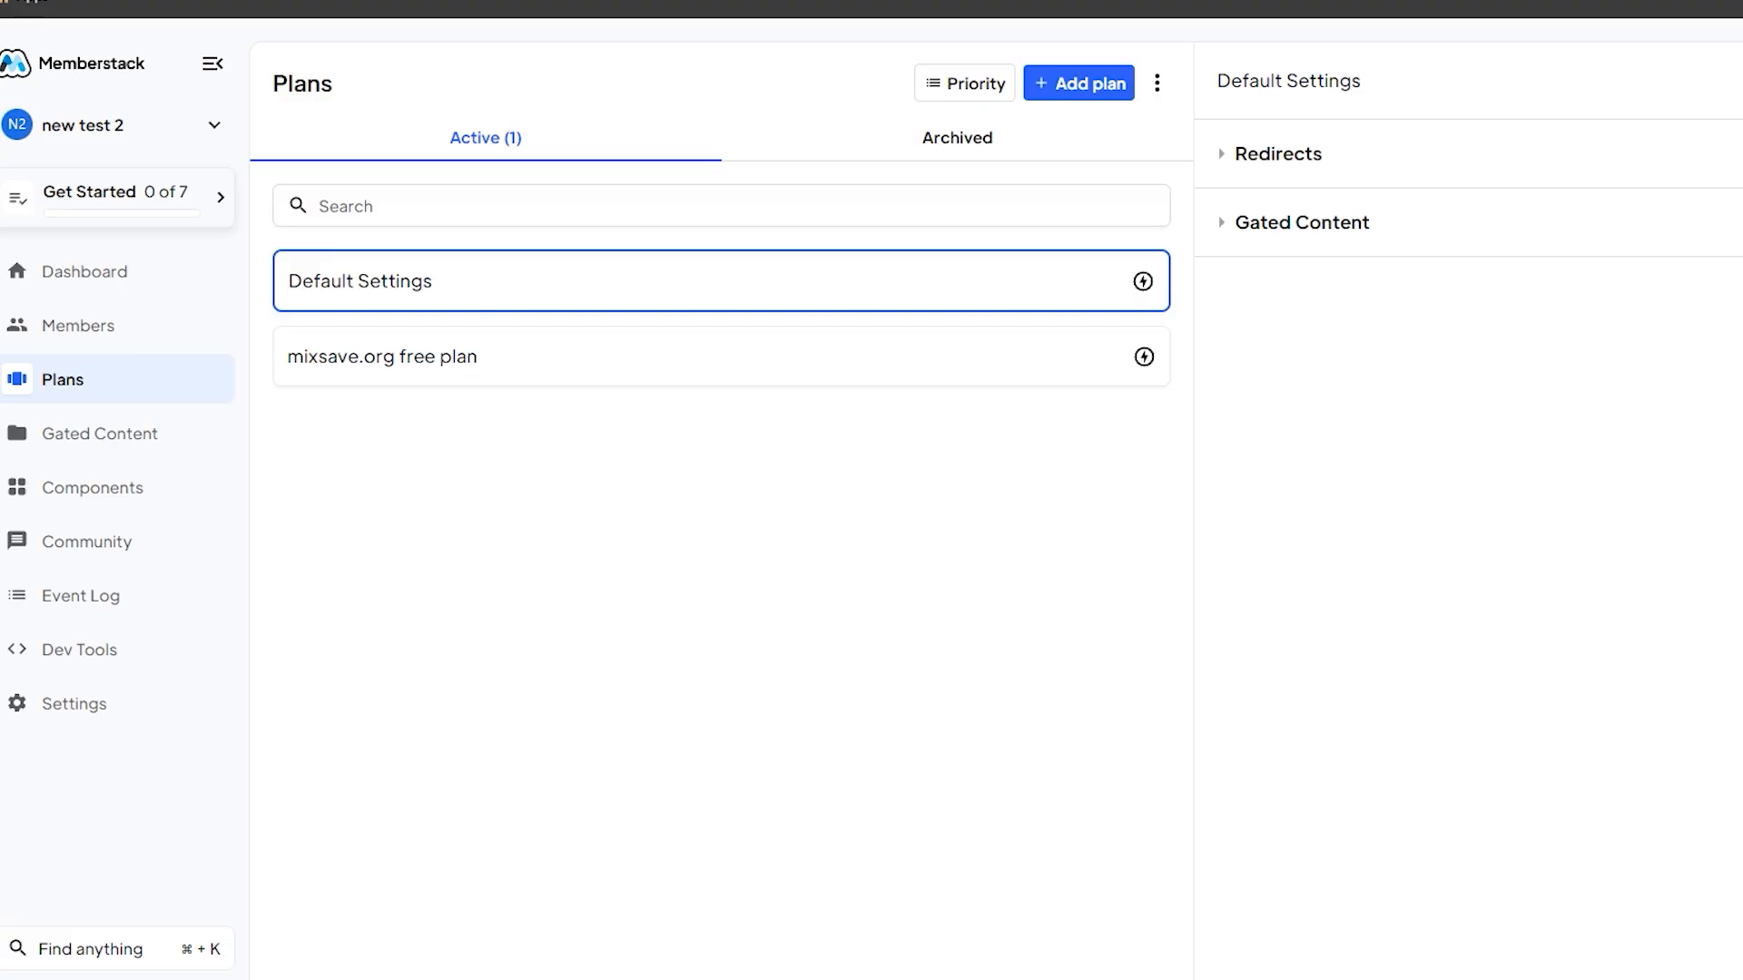
- Set the default On Signup / On Purchase redirect to /gated-content/user-dashboard and save it
left_click(1384, 161)
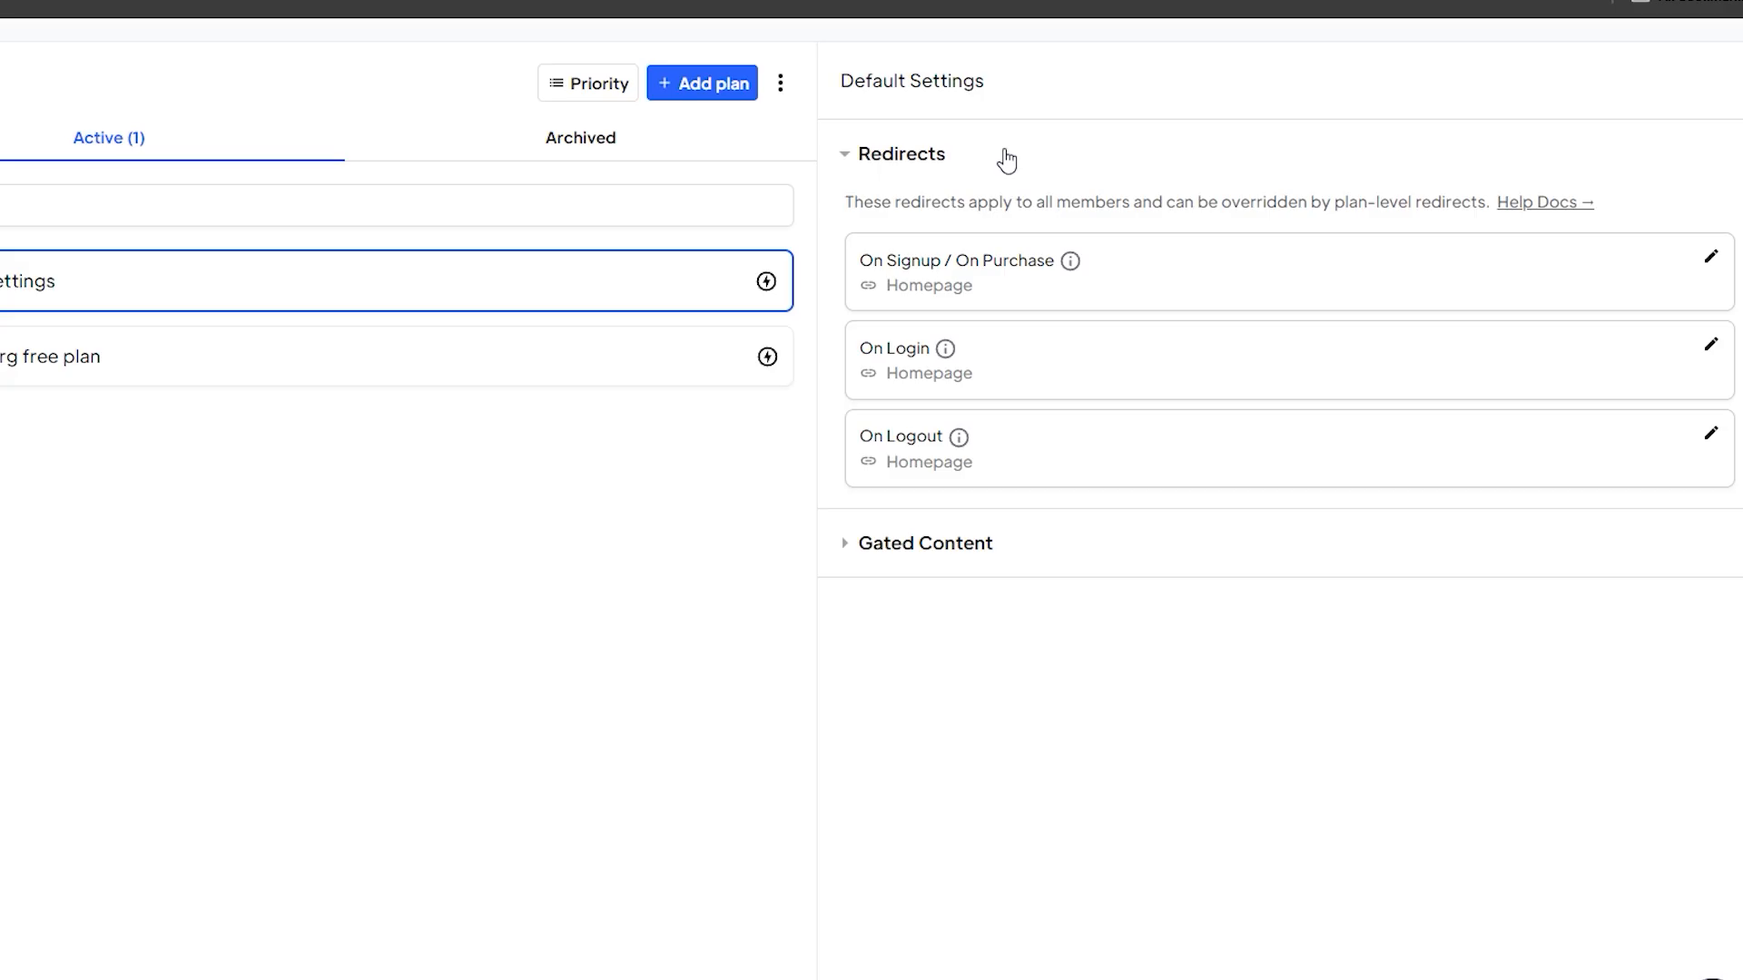
left_click(1091, 272)
type("/gated-content/user-dashboard")
left_click(926, 641)
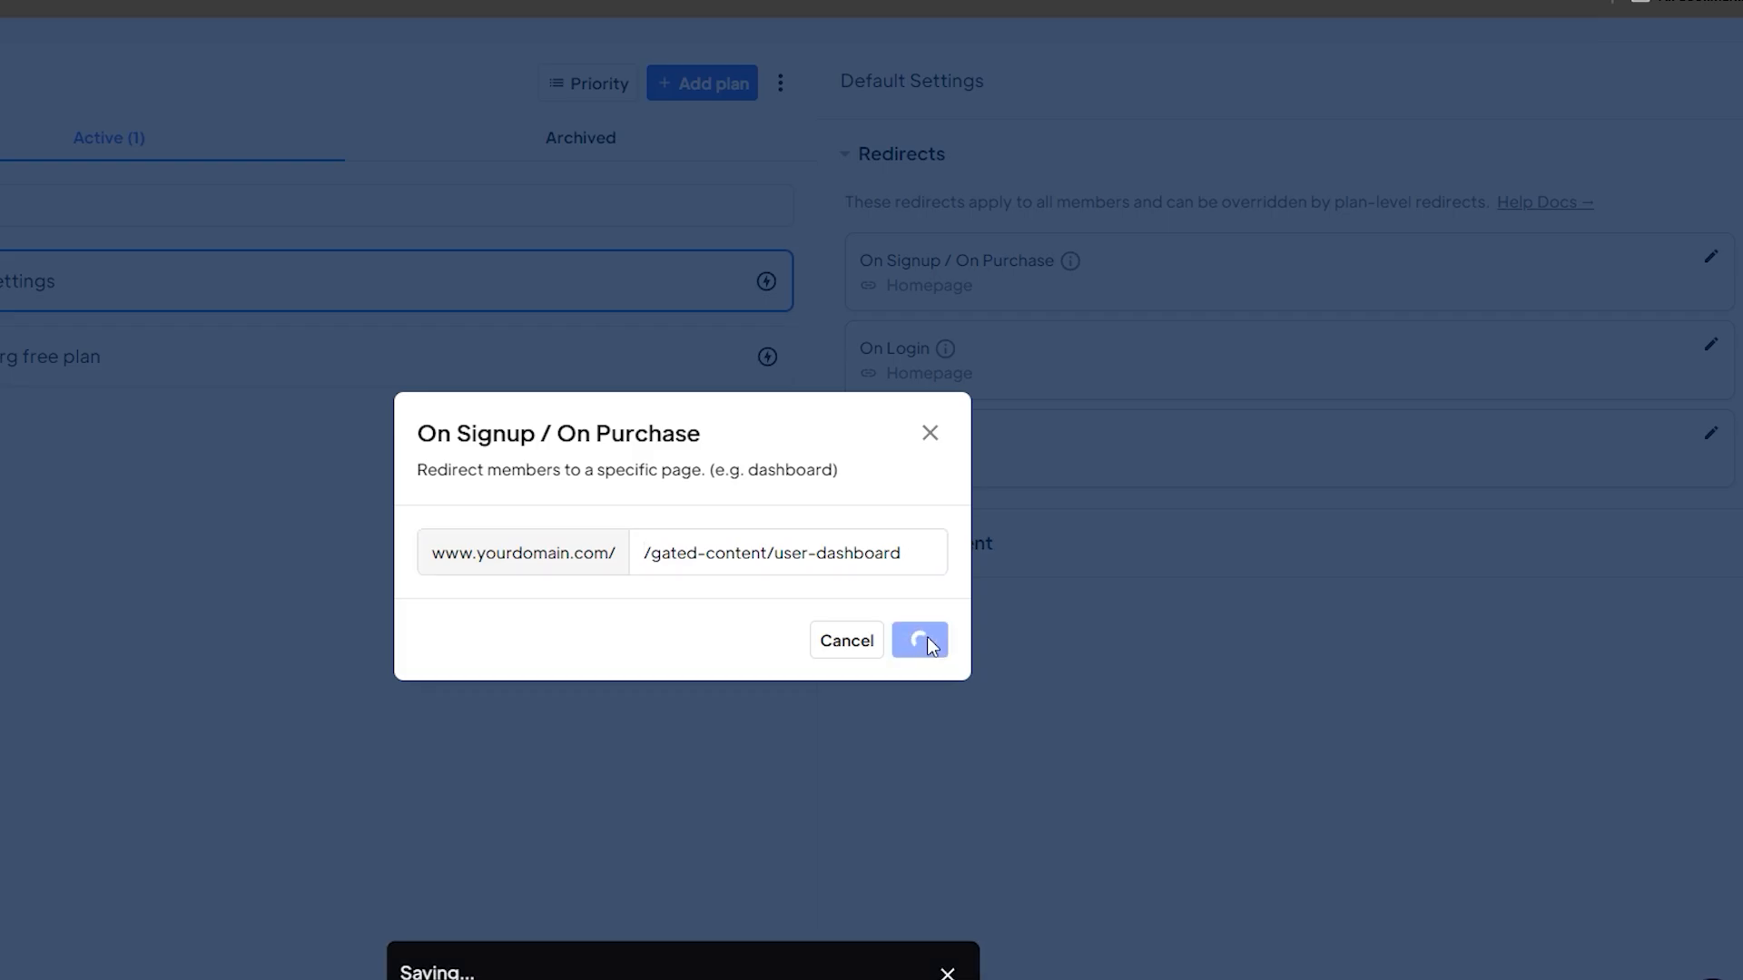
- Set the default On Login redirect to the gated-content user-dashboard page, save it, and open the On Logout redirect
left_click(1031, 390)
type("gated-content/ user-dashboard")
left_click(918, 640)
left_click(1012, 479)
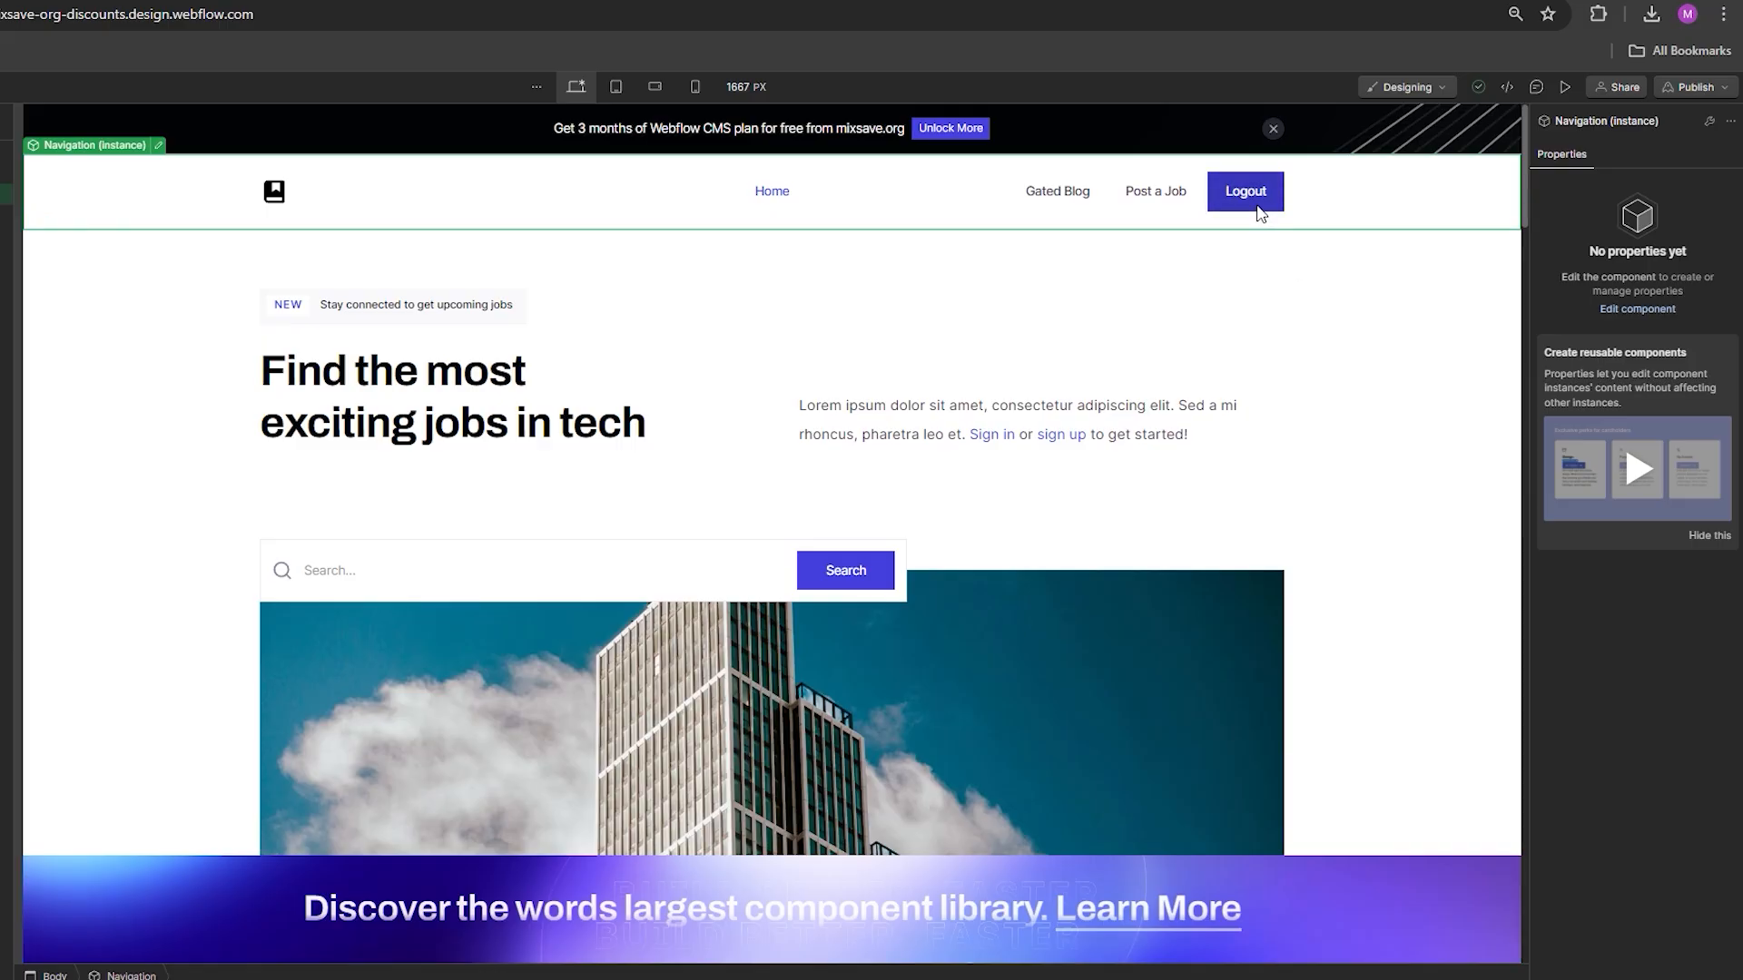
- In Webflow, add a custom attribute named data-ms-action to the navigation's Logout button
left_click(1260, 213)
left_click(1588, 152)
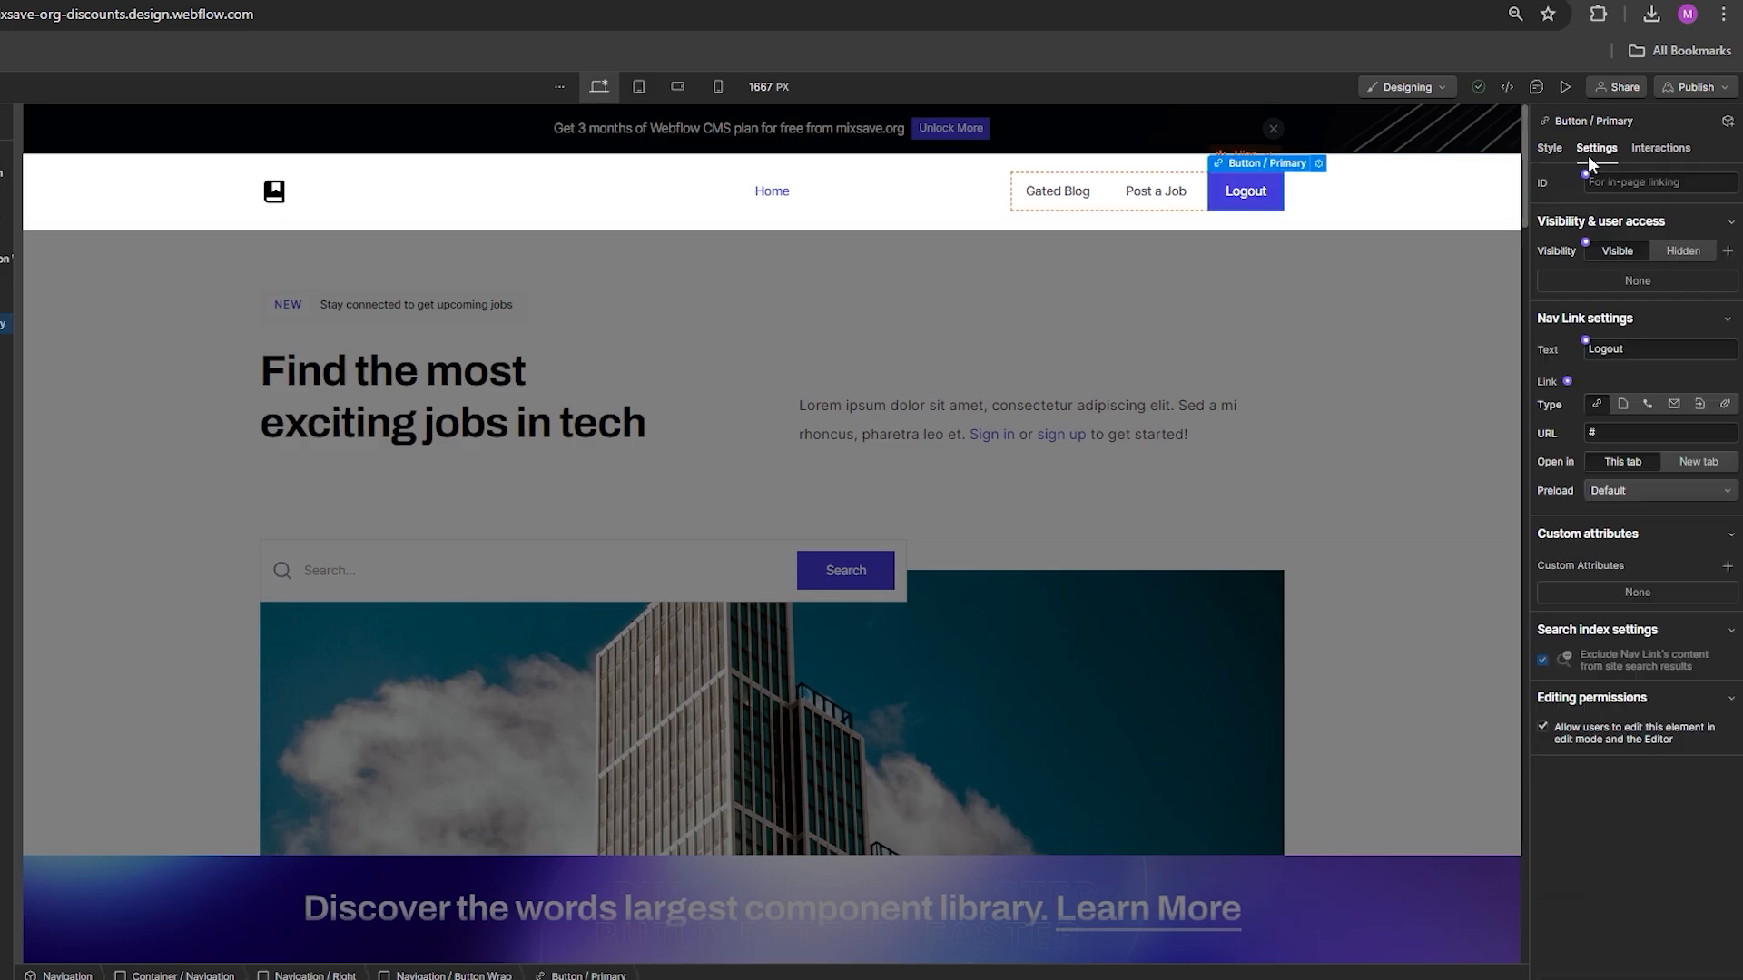
left_click(1727, 566)
type("data-ms-action")
left_click(1698, 662)
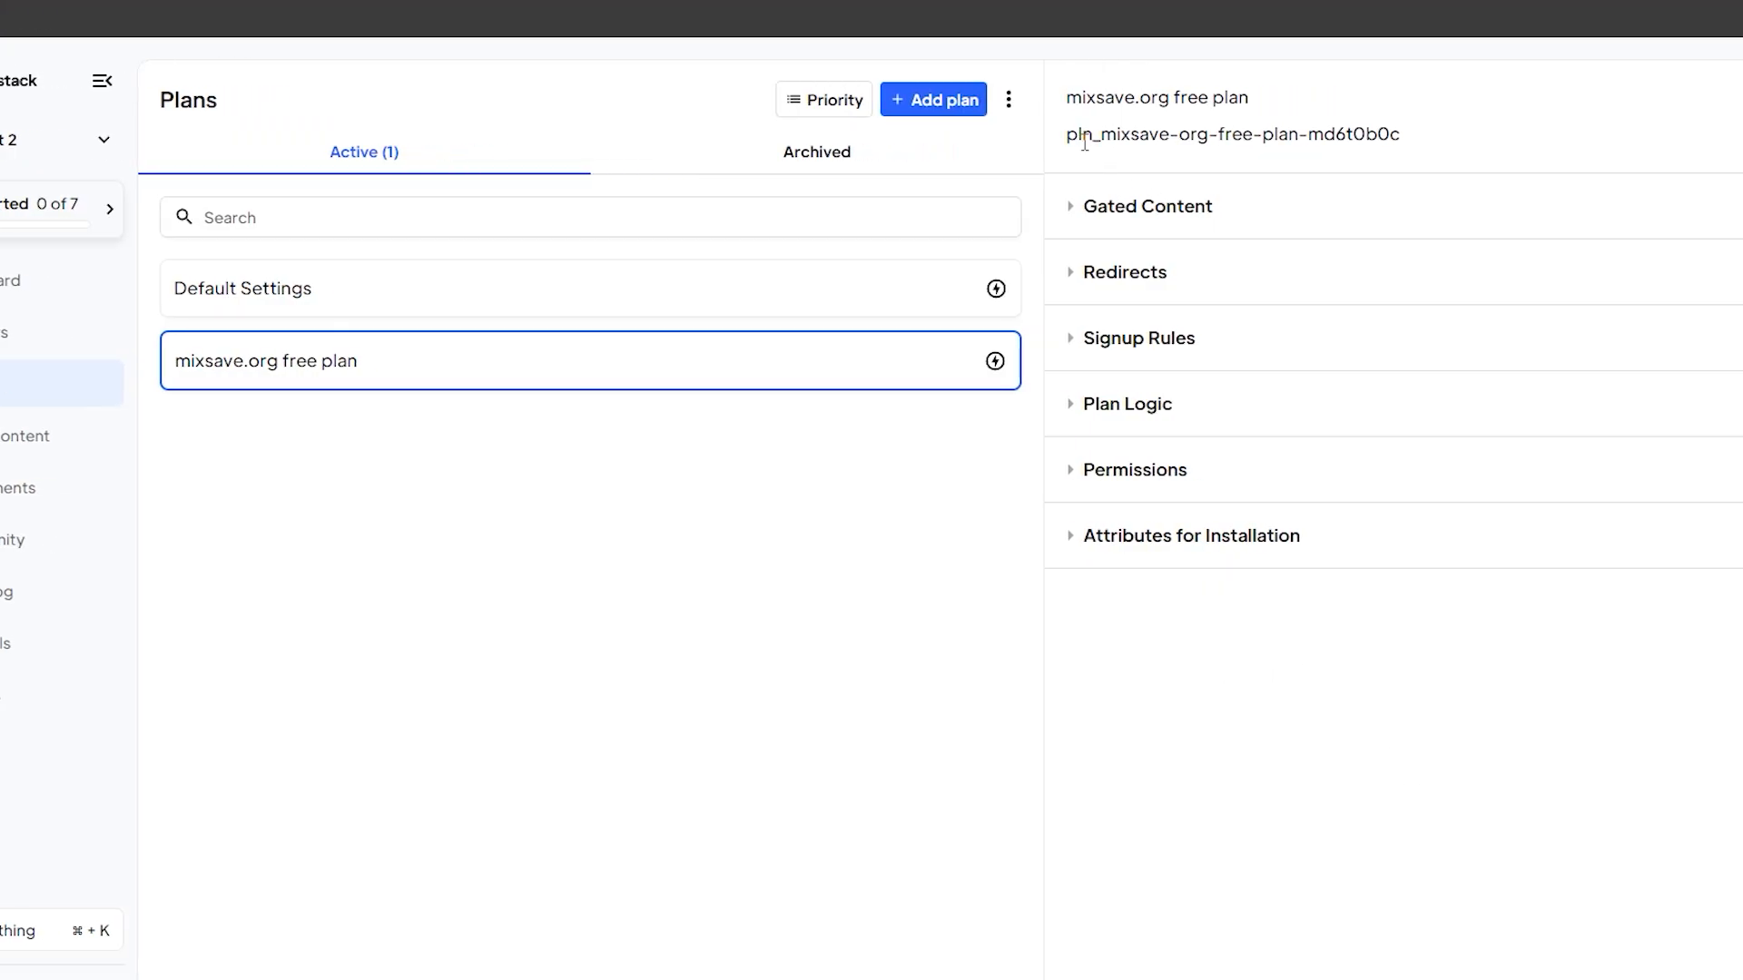
- Copy the mixsave.org free plan's ID from Memberstack and add it as the data-ms-plan:add attribute on the Sign Up page's form block
left_click_drag(1084, 143, 1408, 151)
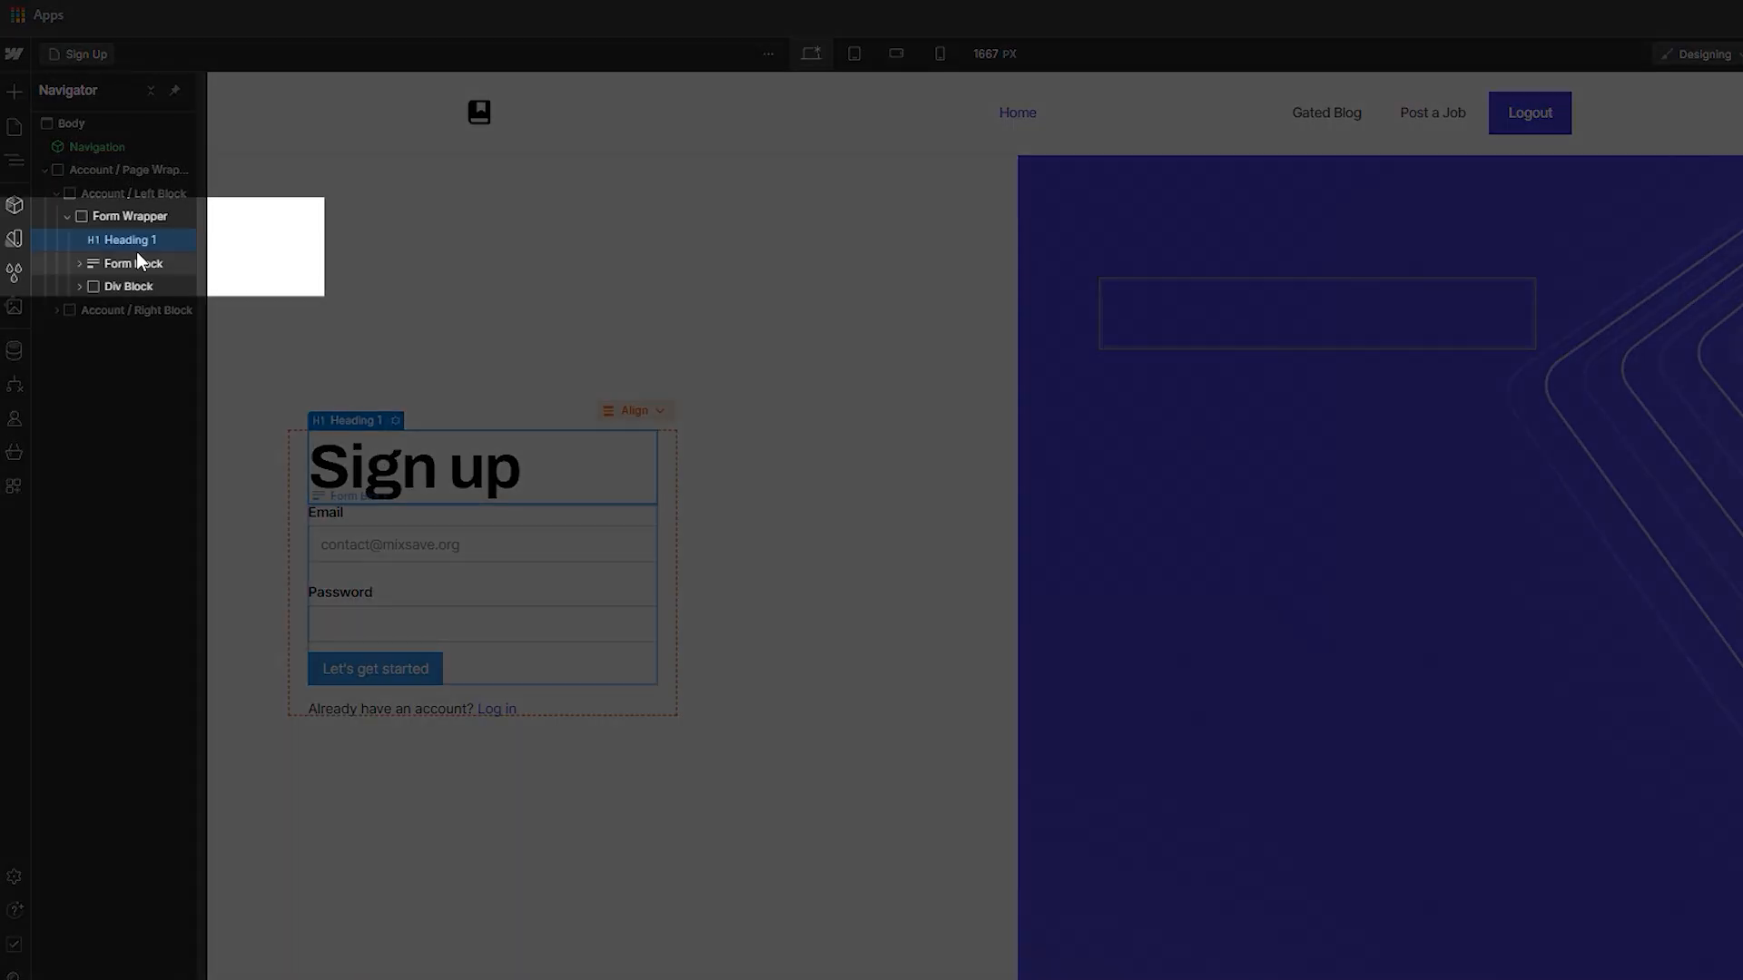
left_click(140, 260)
left_click(1706, 611)
type("data-ms-plan:add")
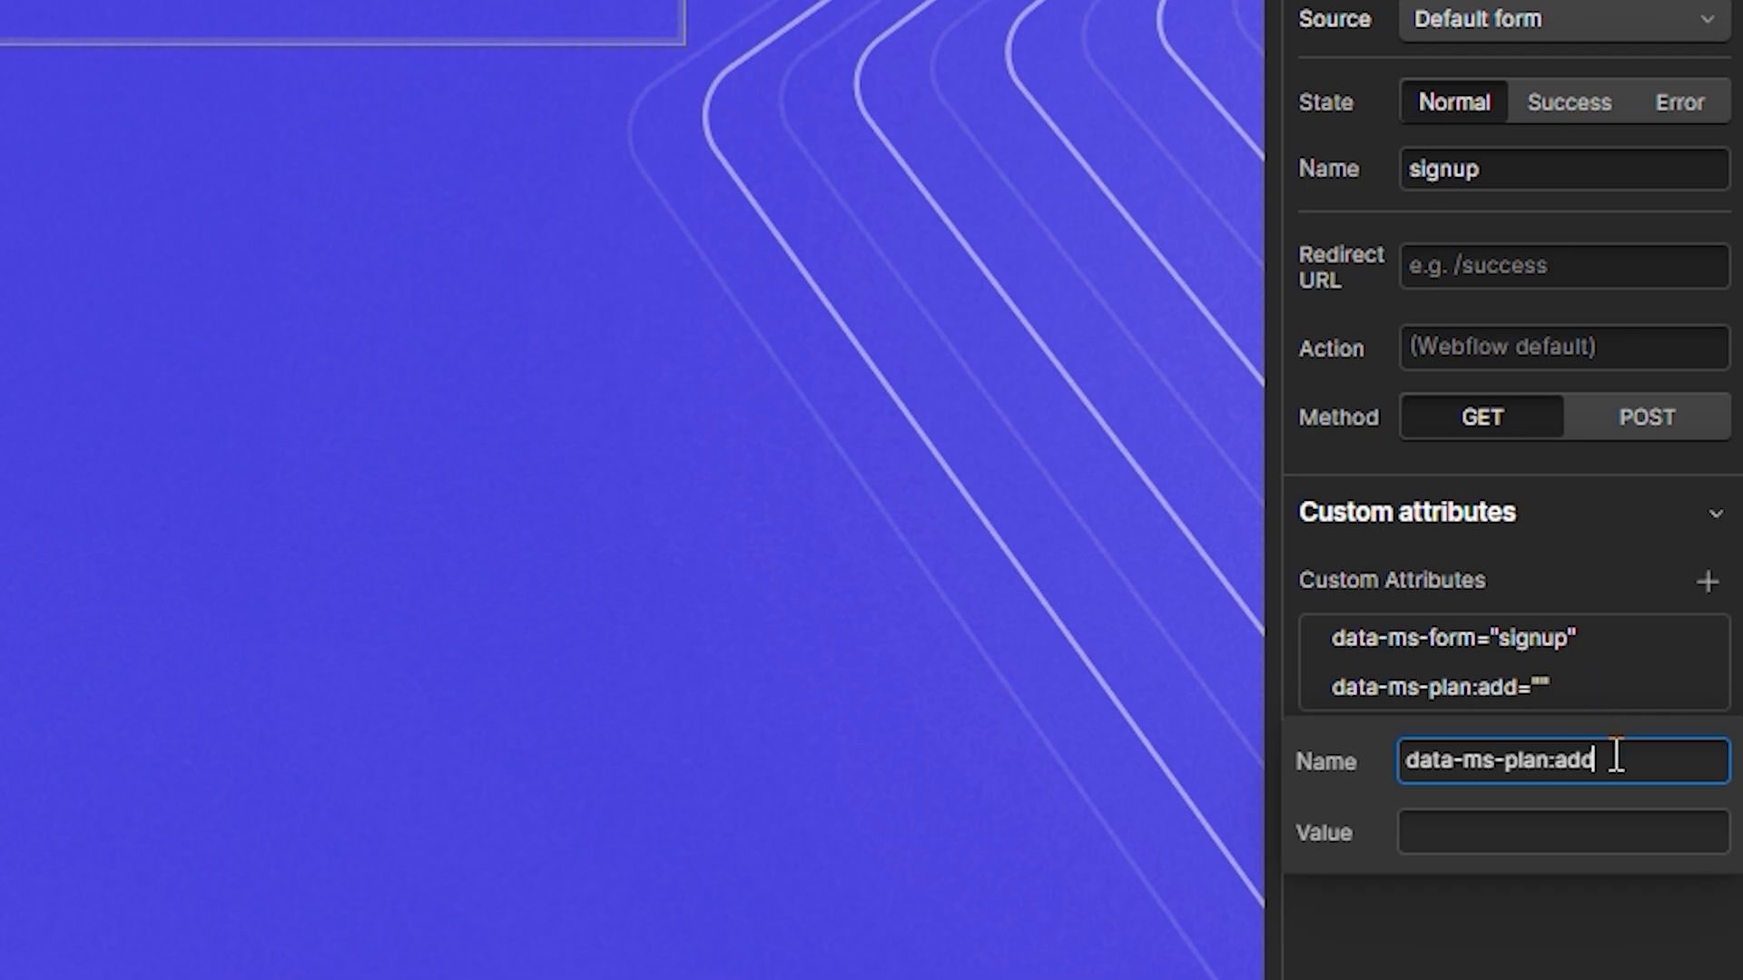
key("Tab")
key("ctrl+v")
key("Return")
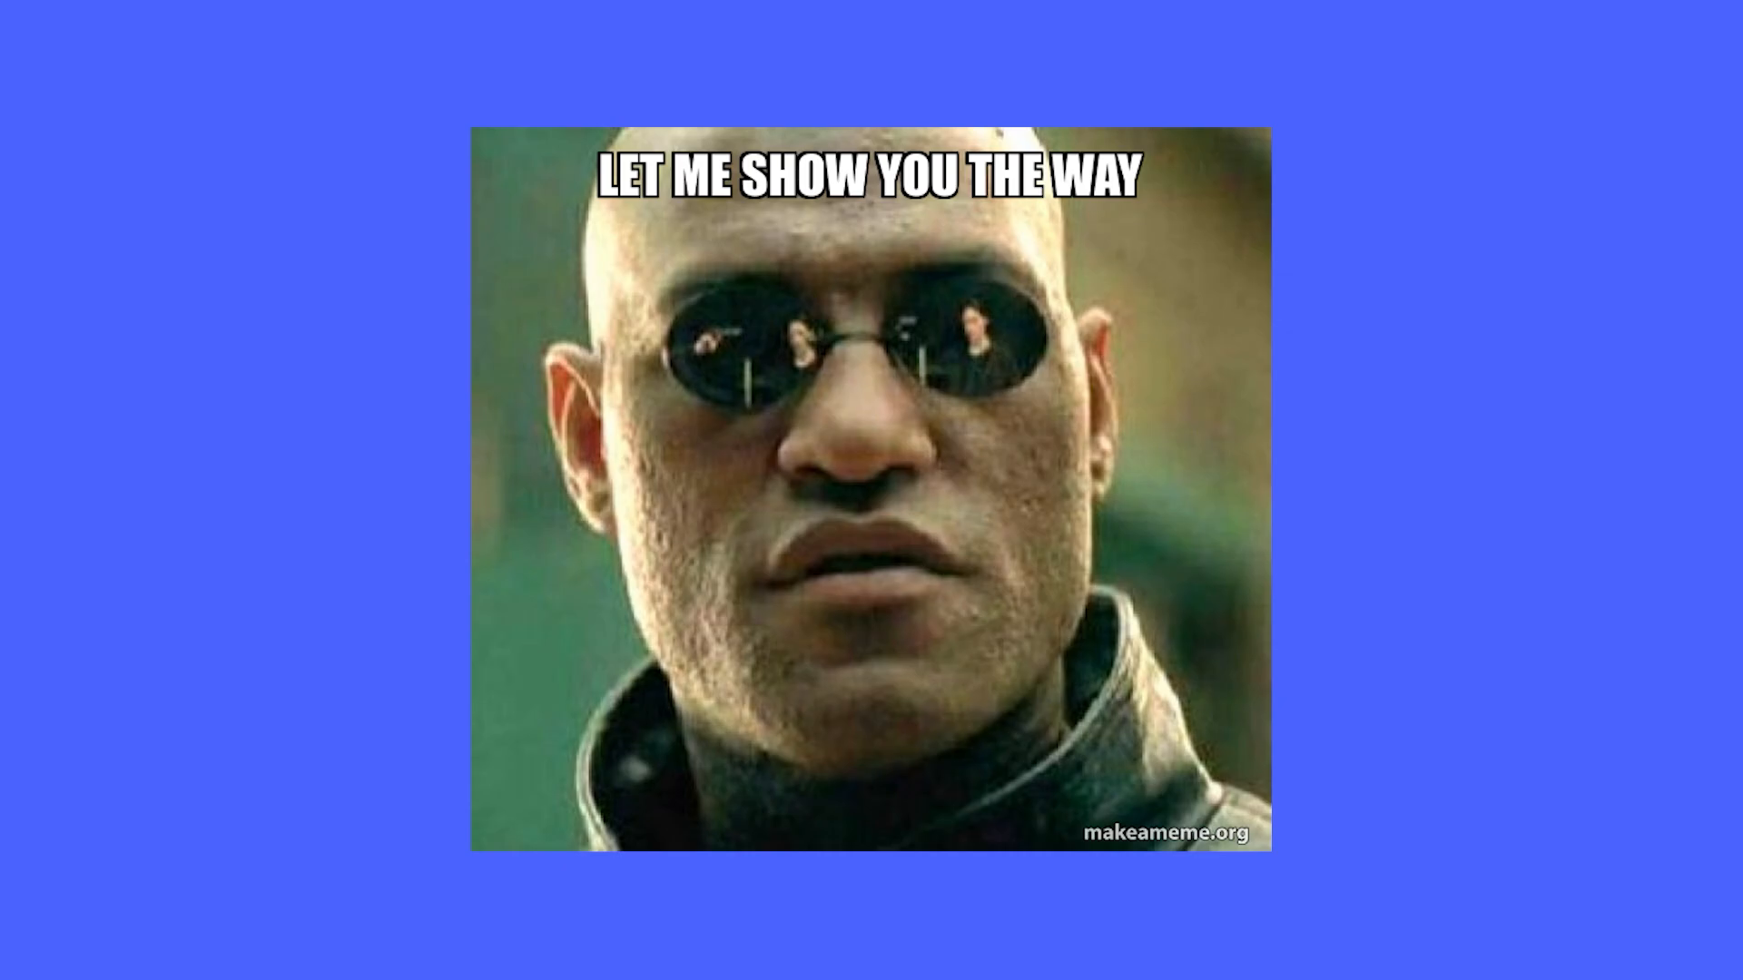
left_click(73, 717)
left_click(1002, 767)
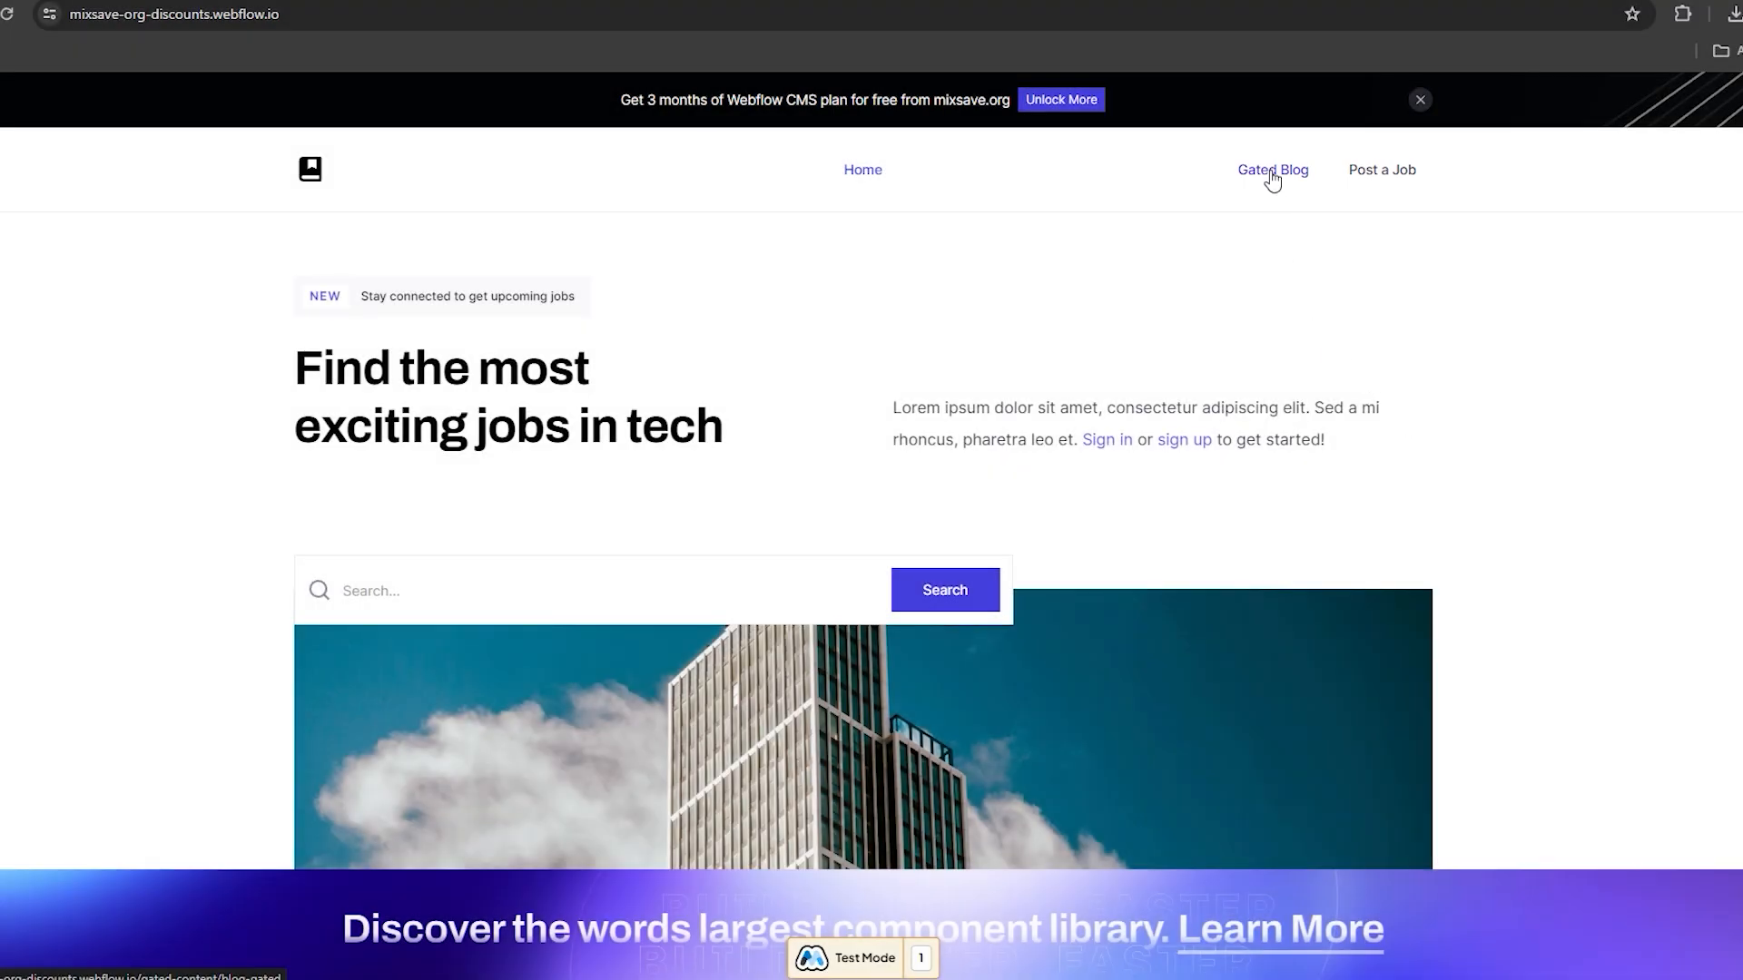
- Test the published site's member gating by visiting the Gated Blog and Post a Job pages and logging out
left_click(1271, 170)
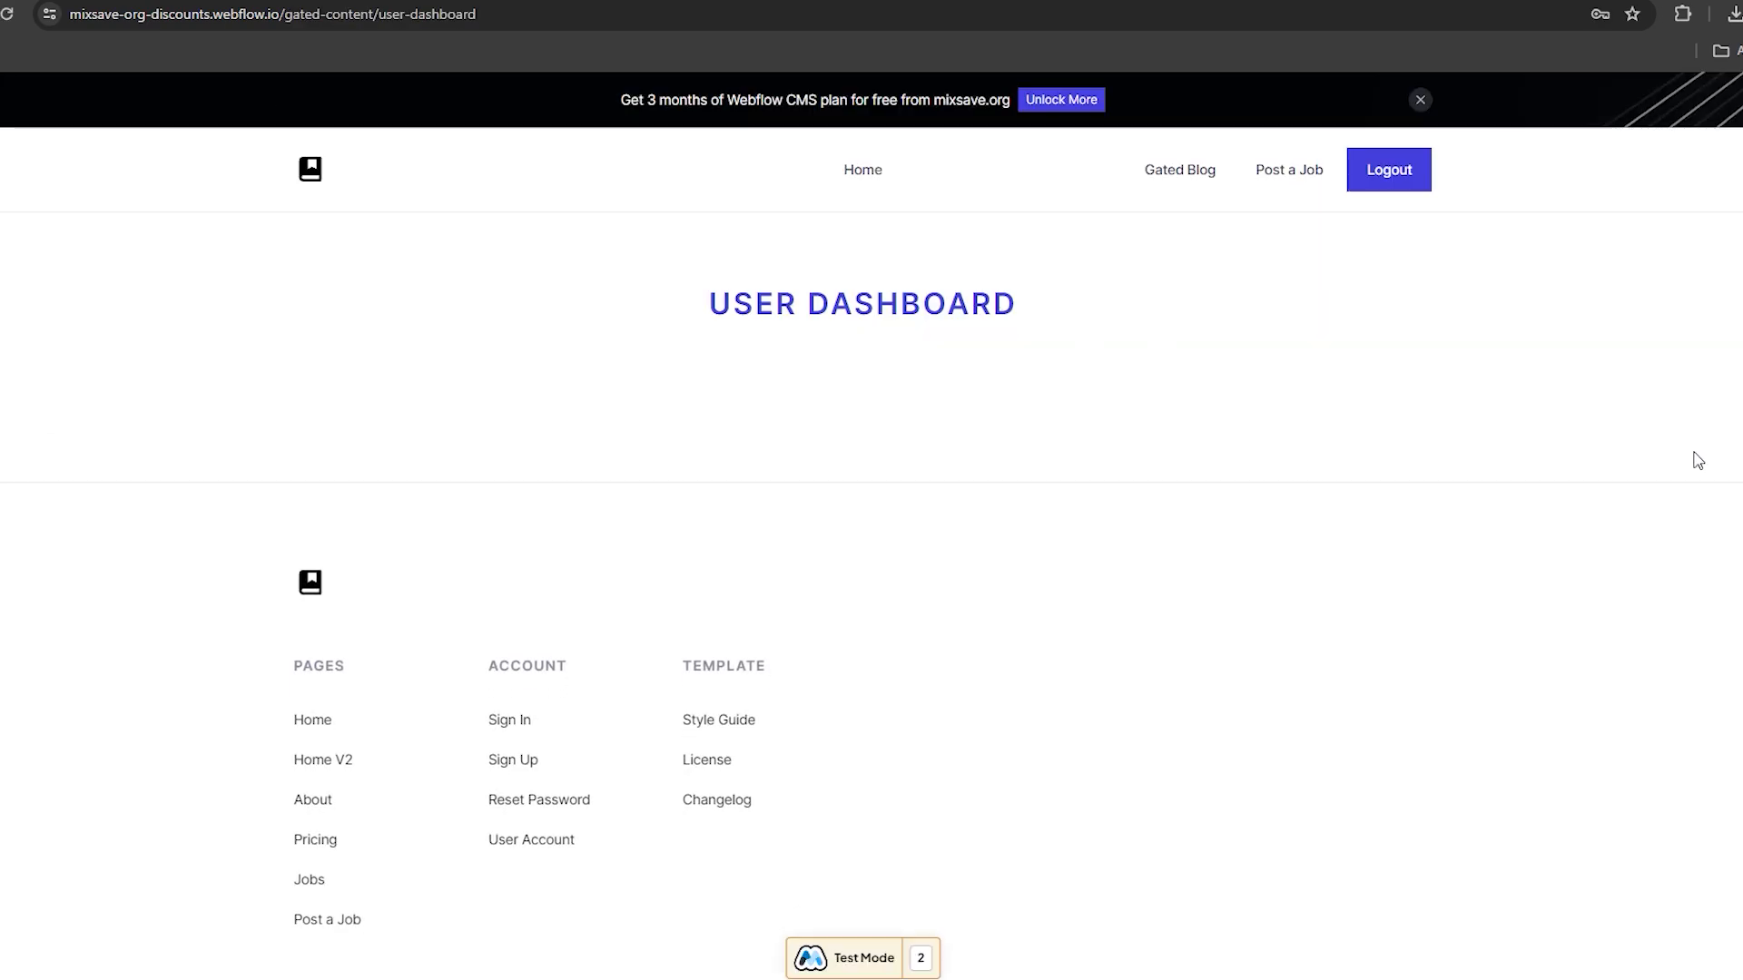
left_click(1180, 171)
left_click(1266, 177)
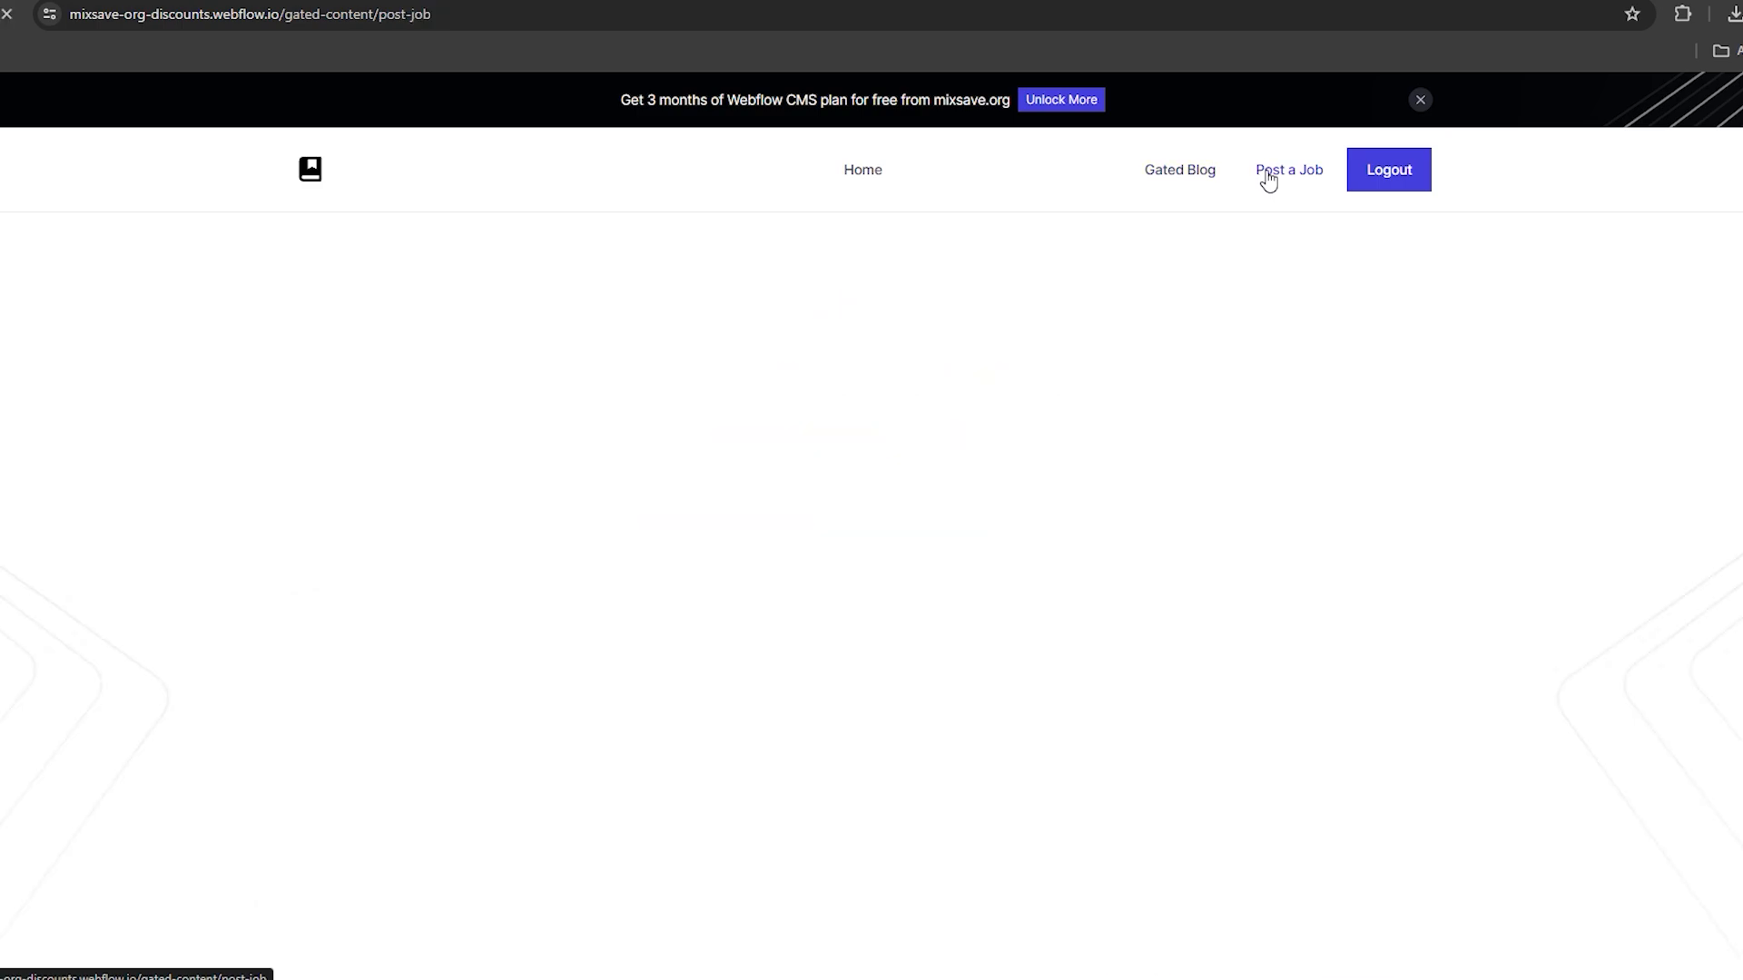
left_click(1399, 172)
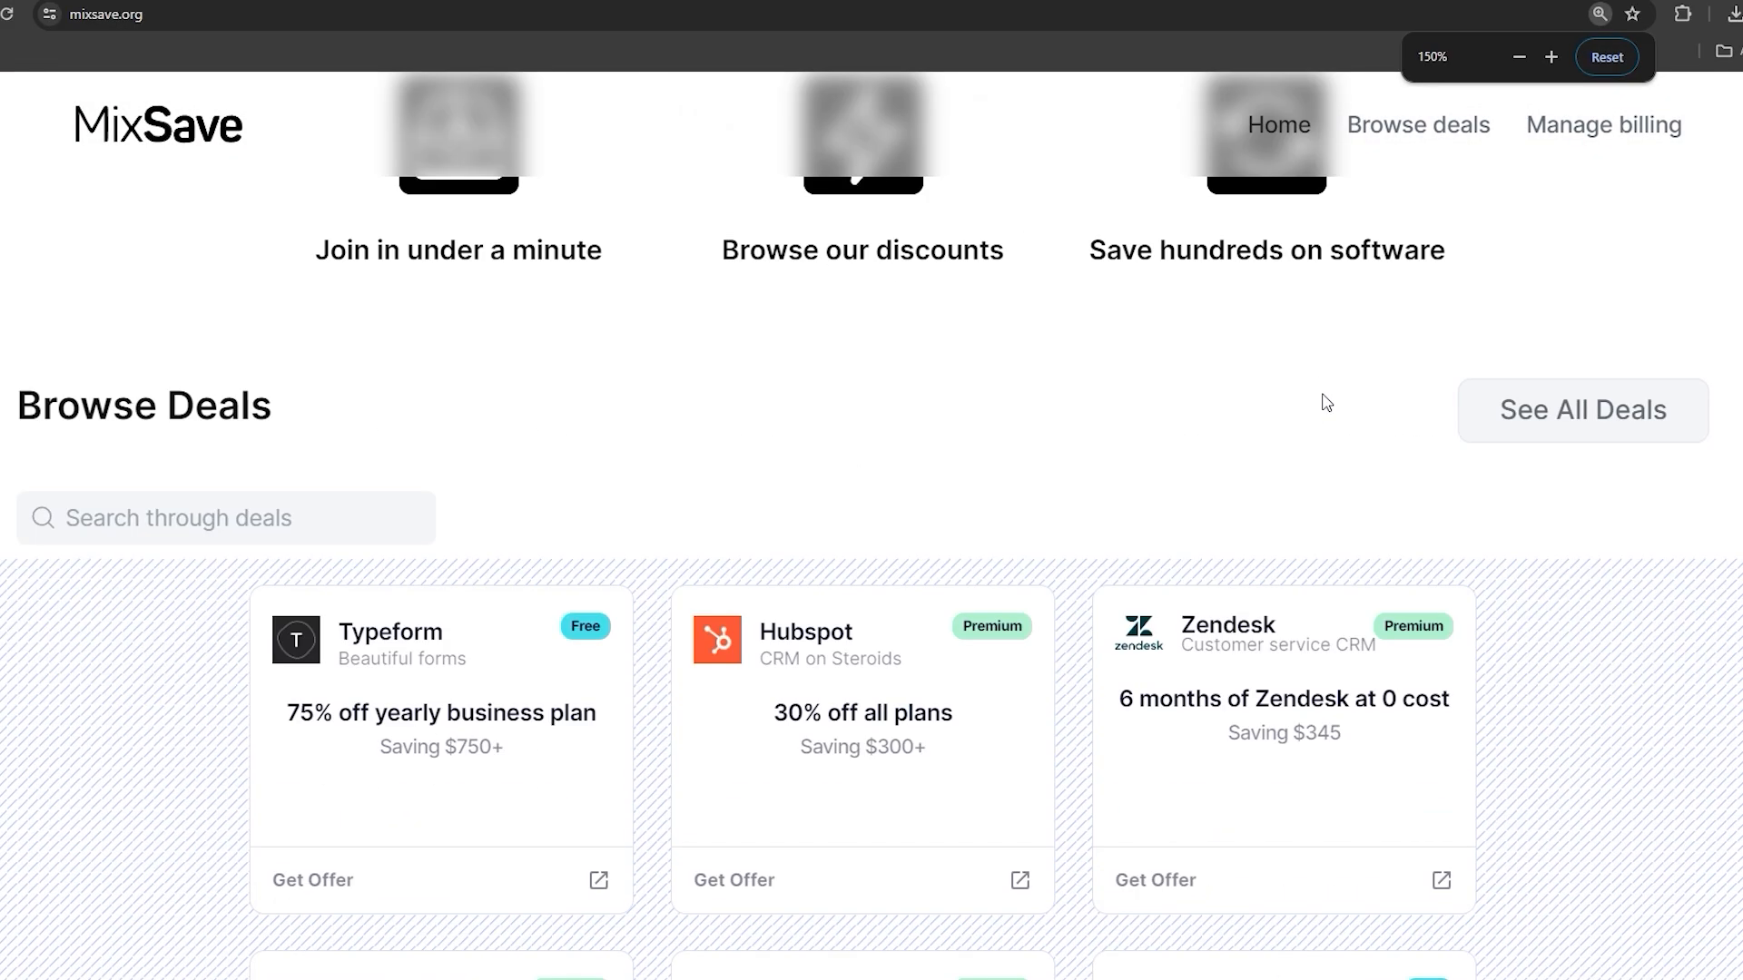
- Browse the deals on mixsave.org and open the checkout for upgrading the Webflow site to the CMS plan
scroll(1004, 564, "down", 5)
left_click(887, 436)
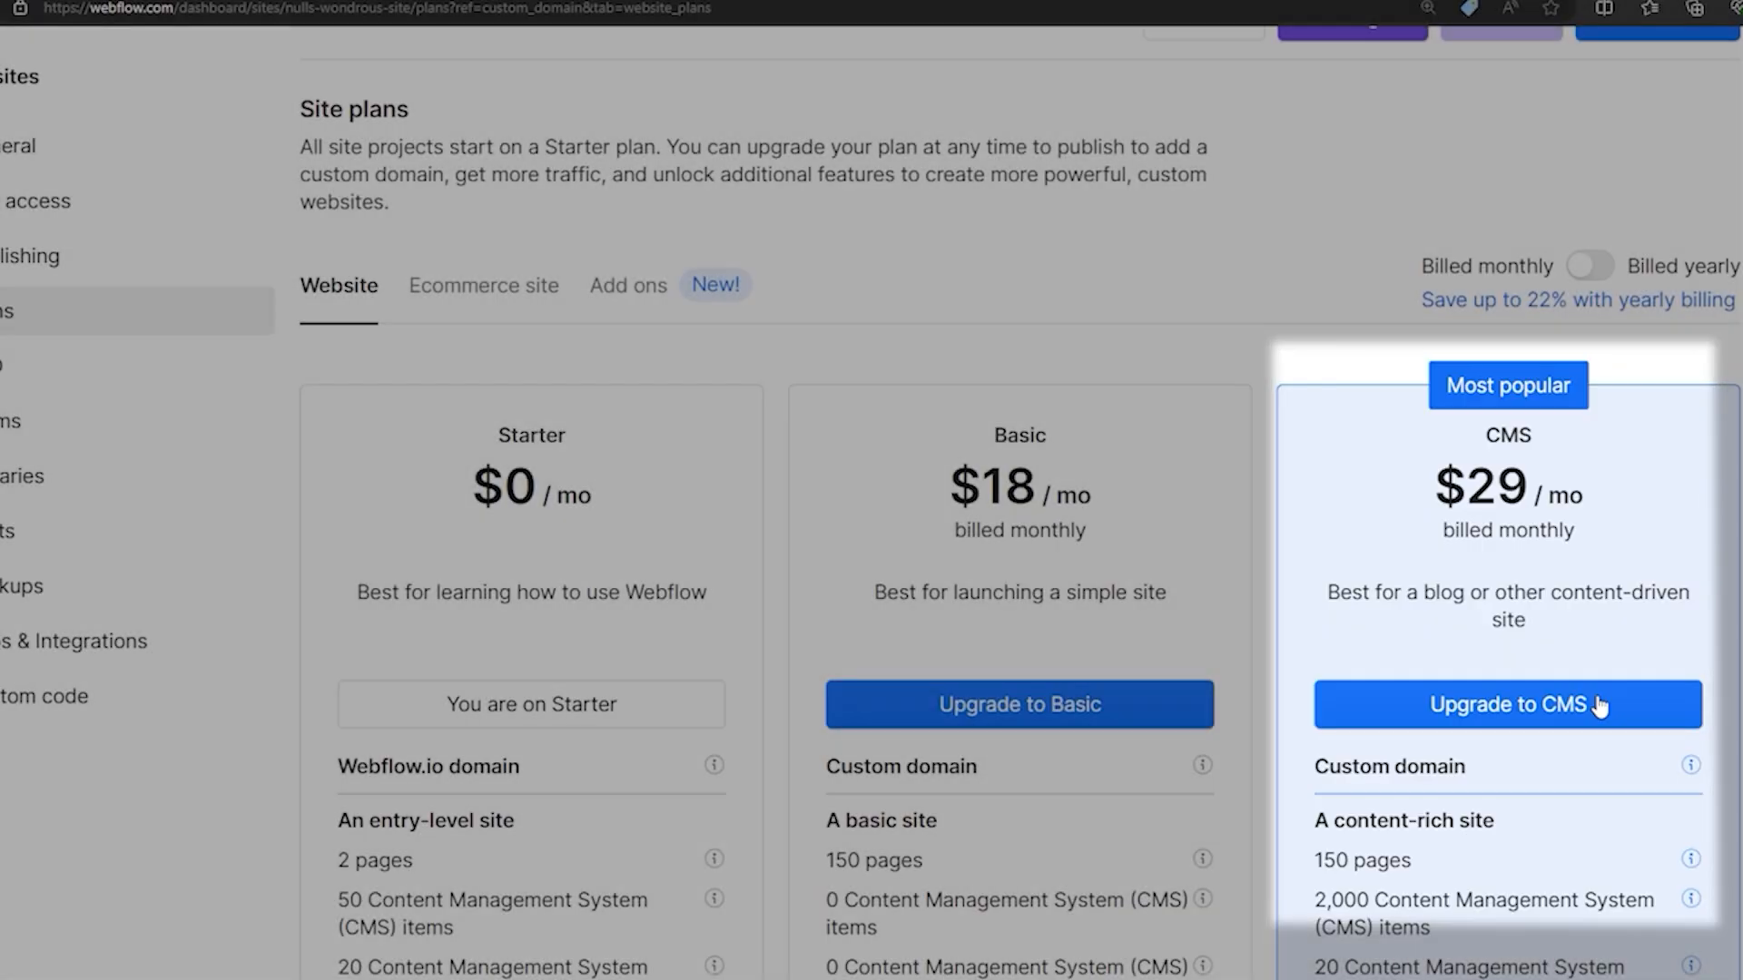
left_click(1599, 706)
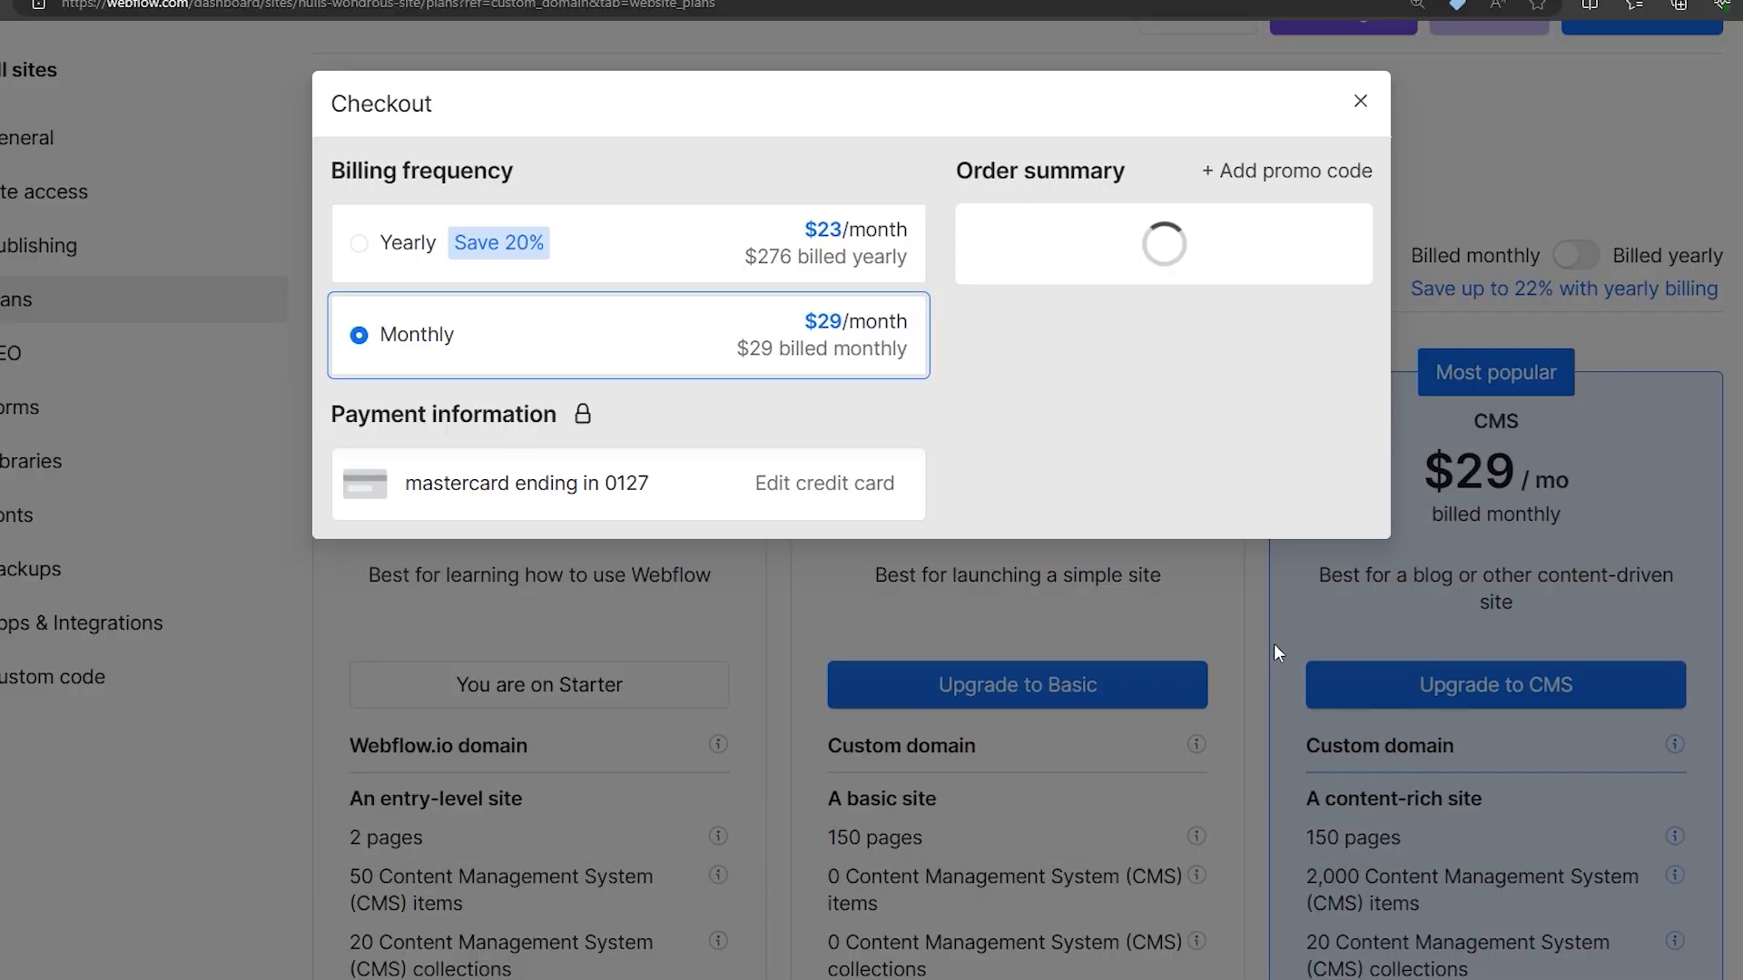